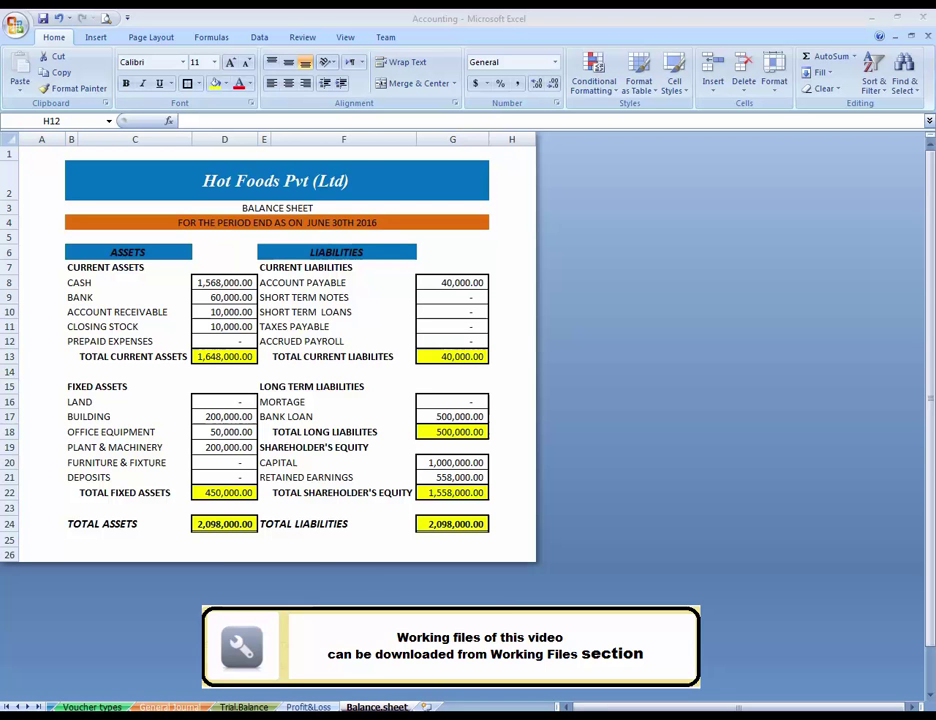
Step: Add a new worksheet after the Balance.sheet worksheet and name it Dashboard
{"action": "left_click", "coordinate": [425, 706]}
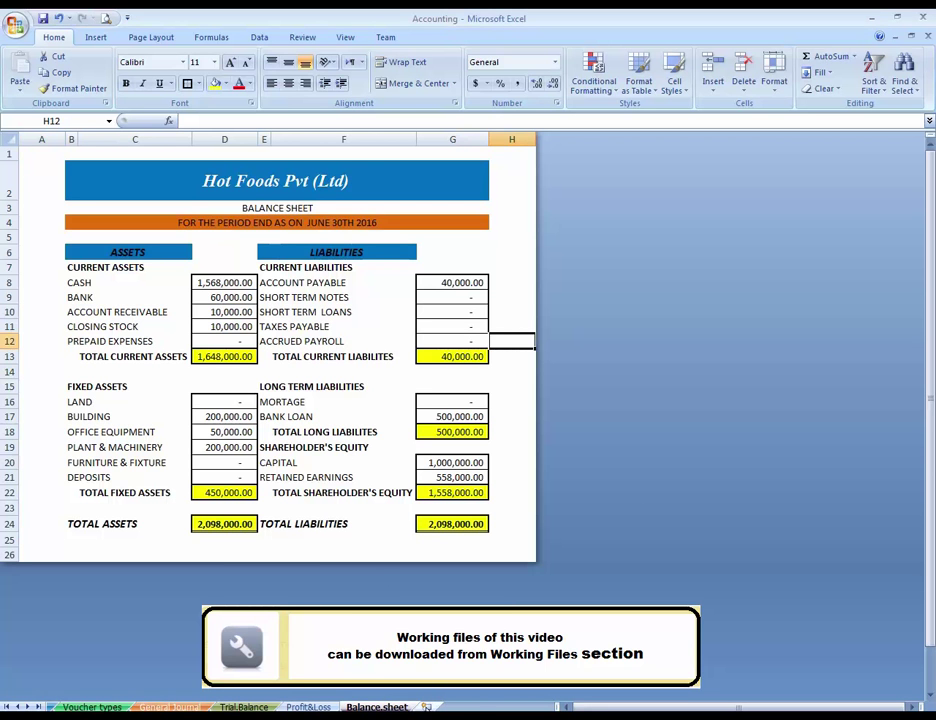
{"action": "left_click", "coordinate": [427, 706]}
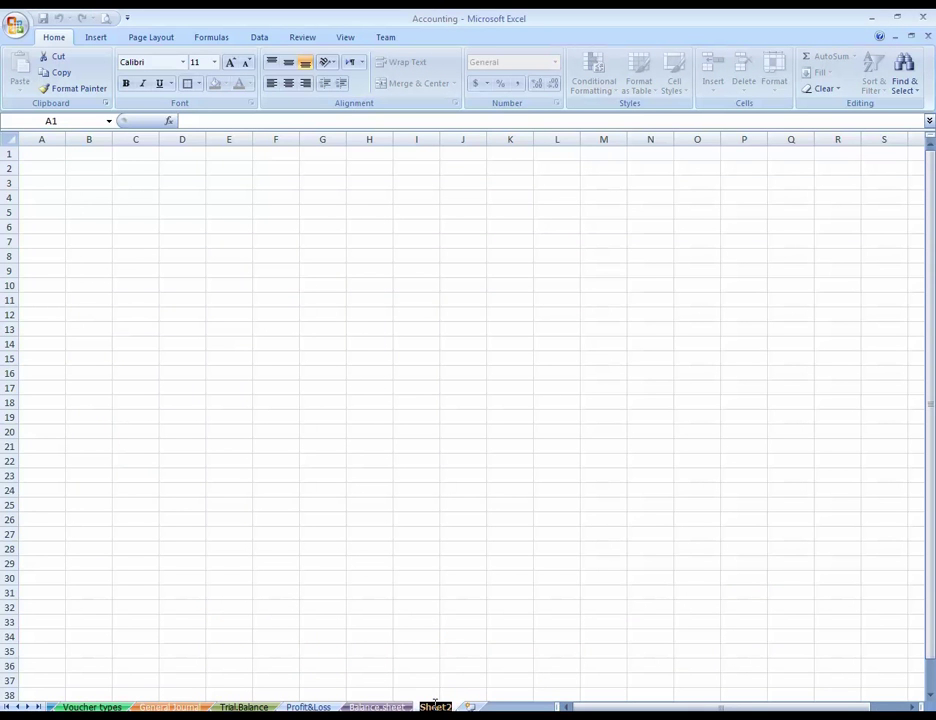
{"action": "type", "text": "Dashboard"}
{"action": "left_click", "coordinate": [463, 651]}
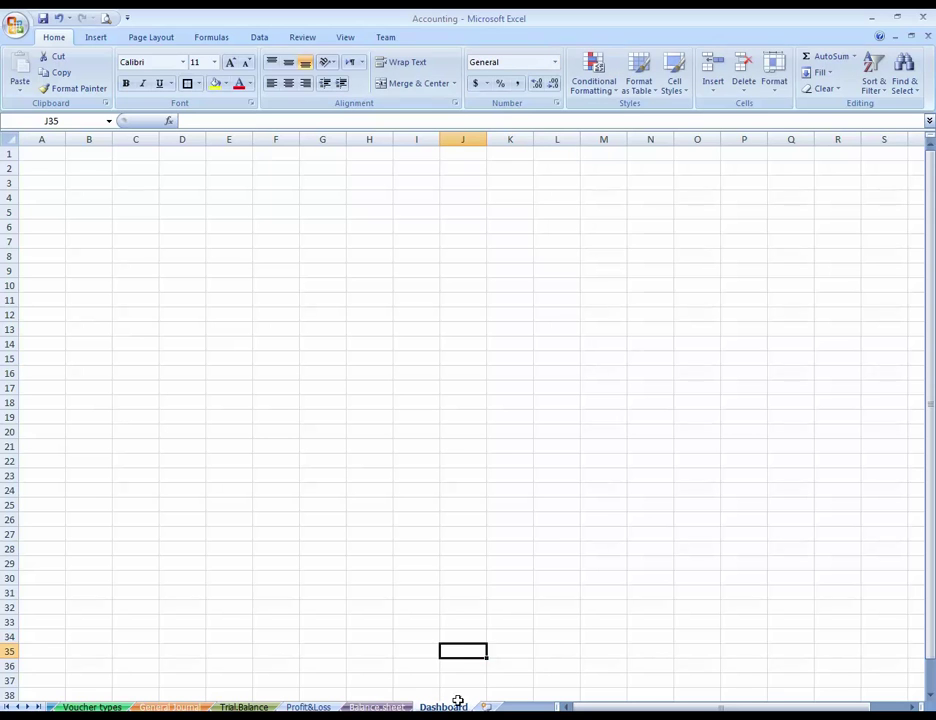
Step: Color the Dashboard sheet's tab dark orange
{"action": "right_click", "coordinate": [456, 707]}
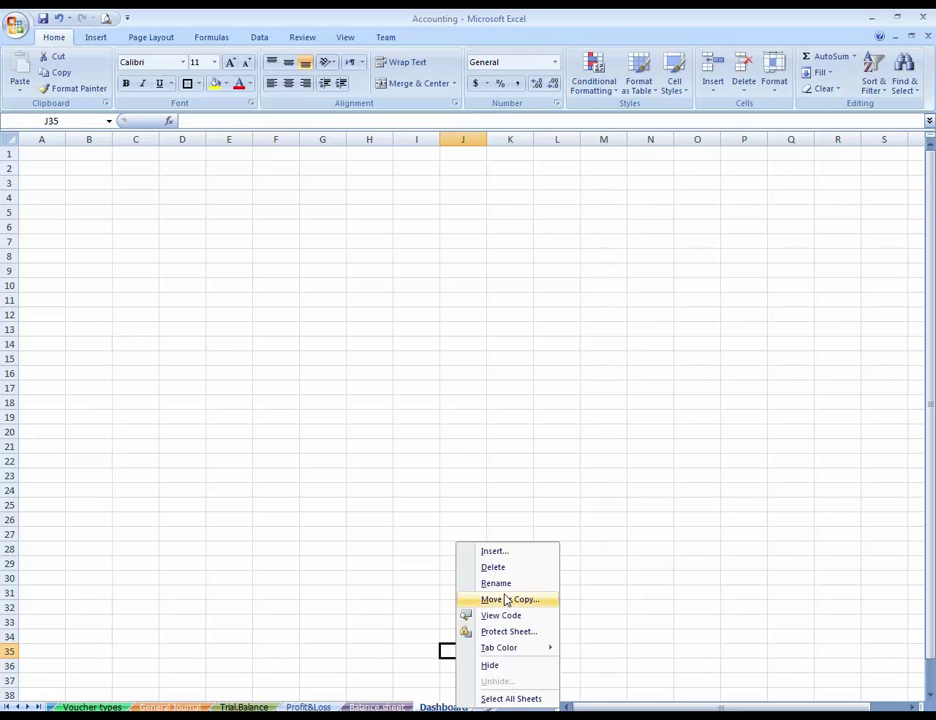
{"action": "mouse_move", "coordinate": [522, 652]}
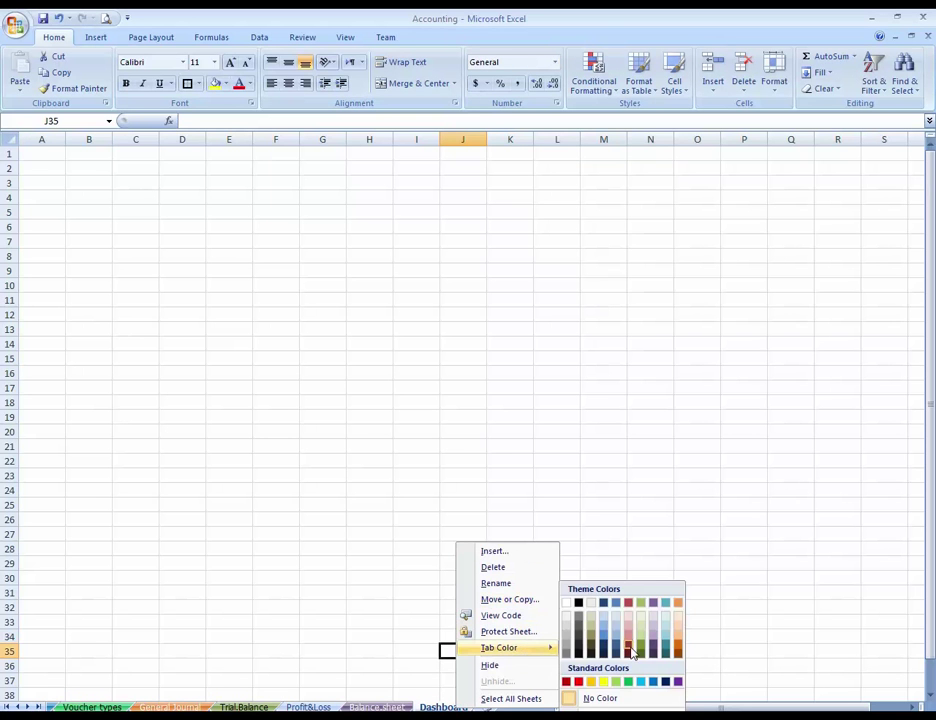
{"action": "left_click", "coordinate": [677, 649]}
Step: Enter the label Sales in cell B4 of the Dashboard sheet
{"action": "left_click", "coordinate": [368, 451]}
{"action": "key", "text": "Left"}
{"action": "key", "text": "Left"}
{"action": "key", "text": "Left"}
{"action": "key", "text": "Left"}
{"action": "key", "text": "Left"}
{"action": "key", "text": "Left"}
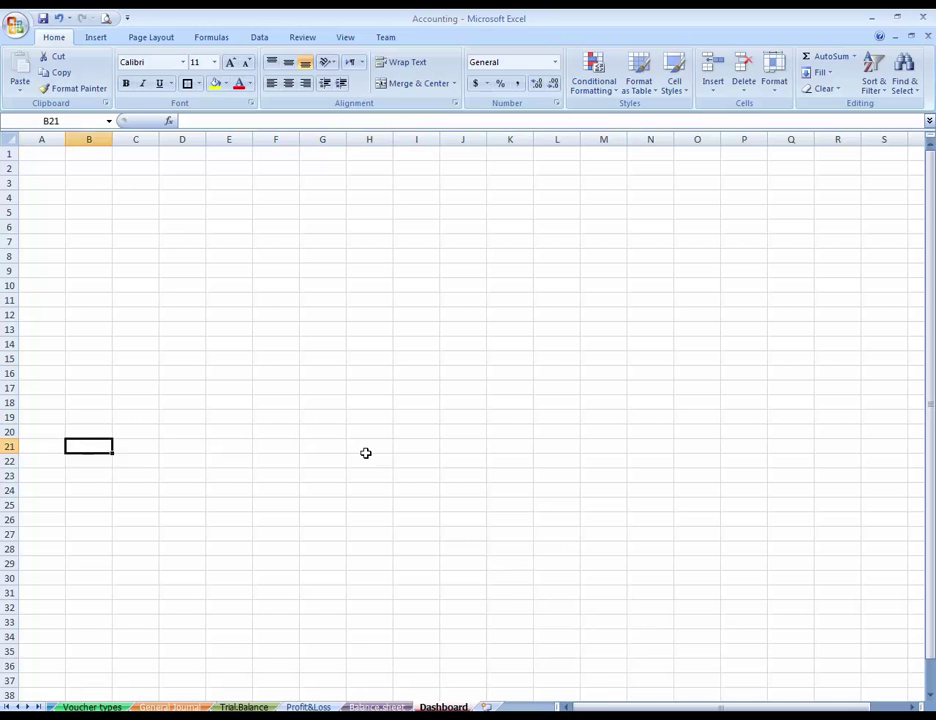
{"action": "key", "text": "ctrl+Up"}
{"action": "key", "text": "Right"}
{"action": "key", "text": "Down"}
{"action": "key", "text": "Down"}
{"action": "key", "text": "Left"}
{"action": "key", "text": "Right"}
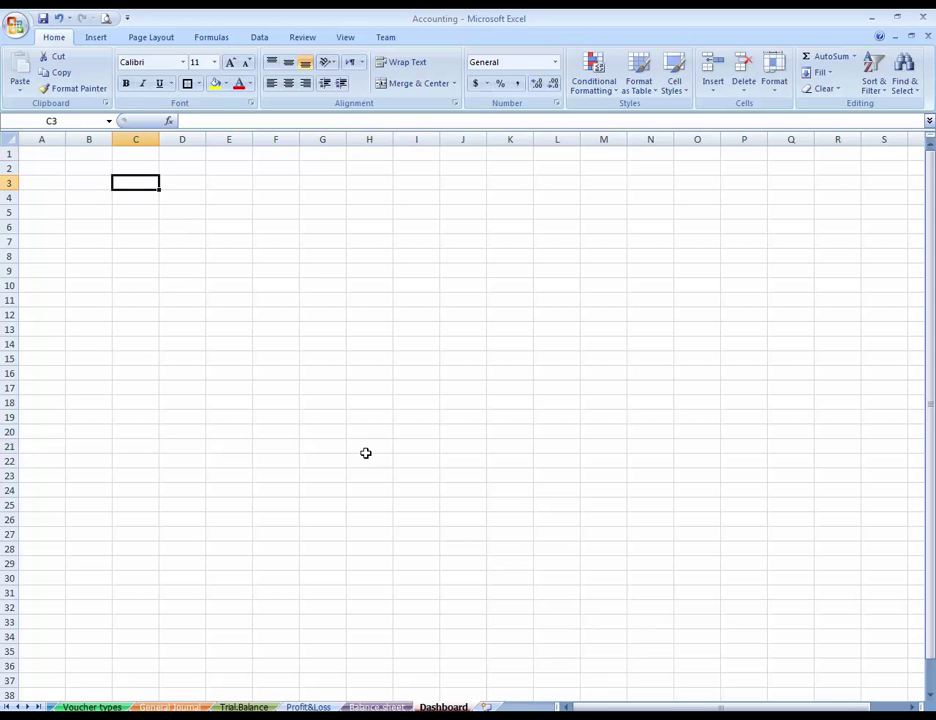
{"action": "key", "text": "Left"}
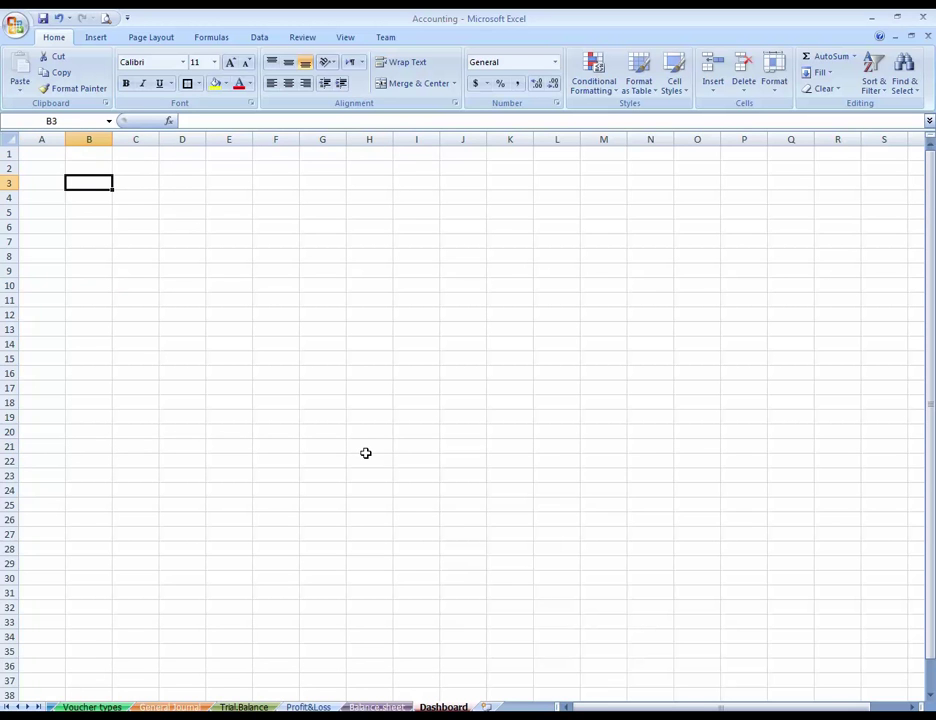
{"action": "key", "text": "Down"}
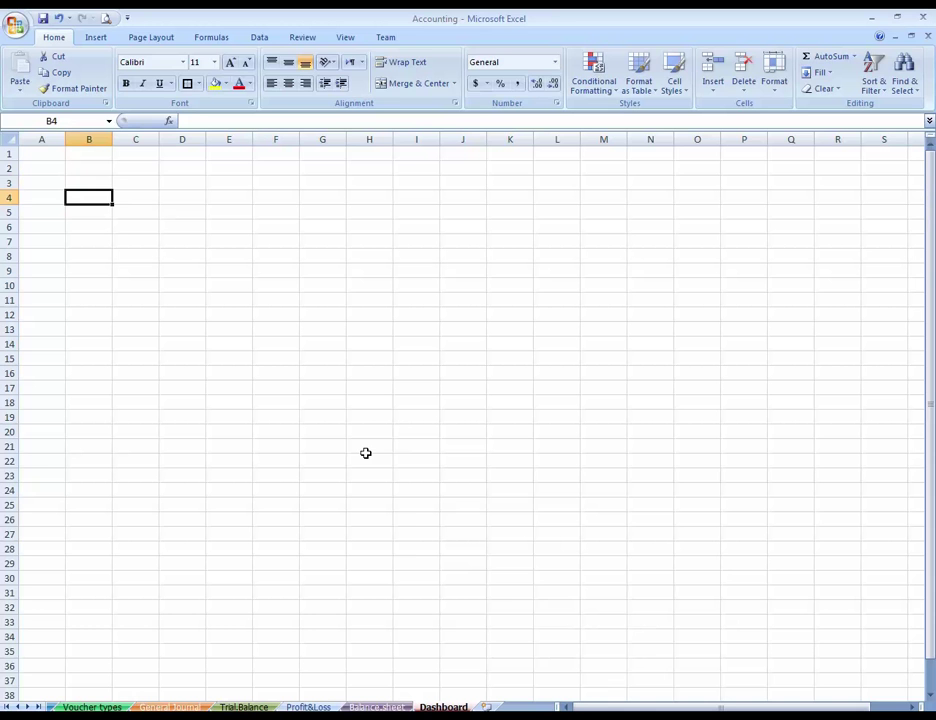
{"action": "type", "text": "Sales"}
{"action": "key", "text": "Return"}
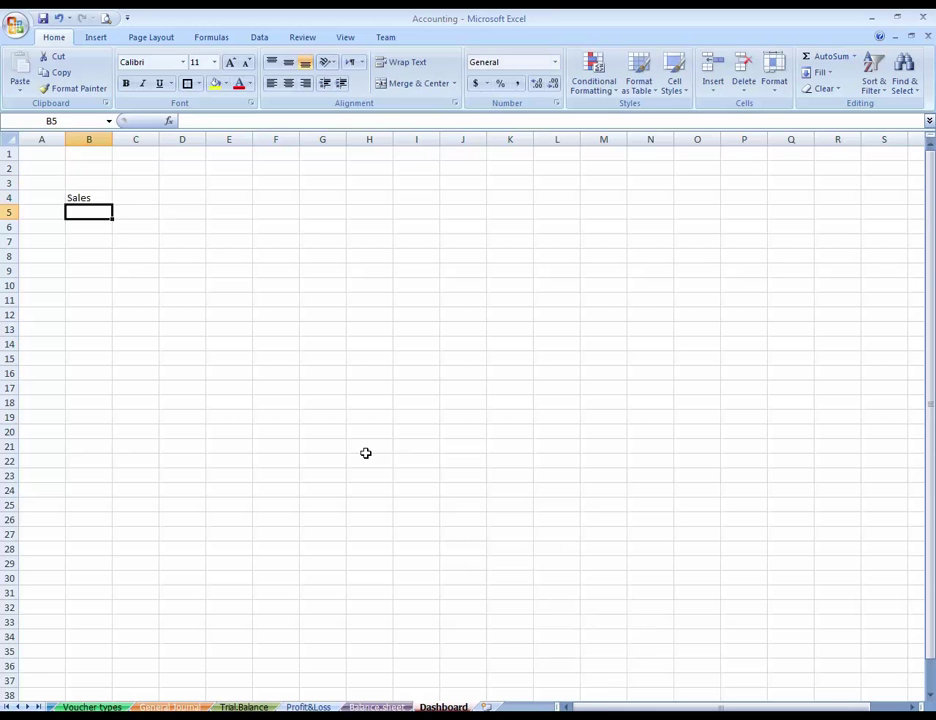
Step: Add the labels Cost in B5 and Profit & Loss in B6 below the Sales label
{"action": "key", "text": "Up"}
{"action": "key", "text": "Down"}
{"action": "type", "text": "Cost"}
{"action": "key", "text": "Return"}
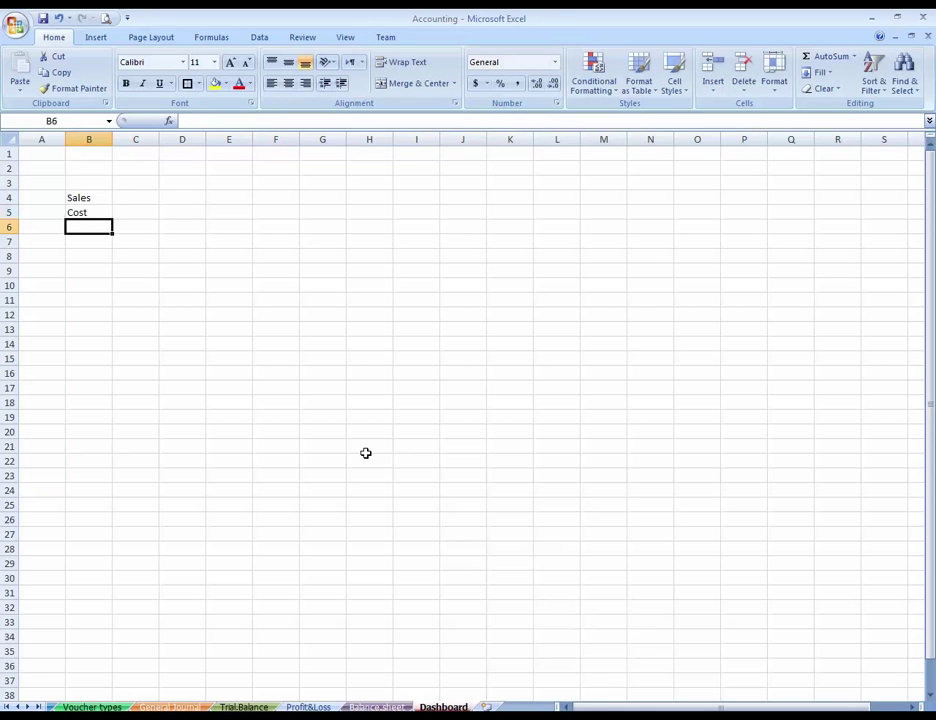
{"action": "type", "text": "Profit"}
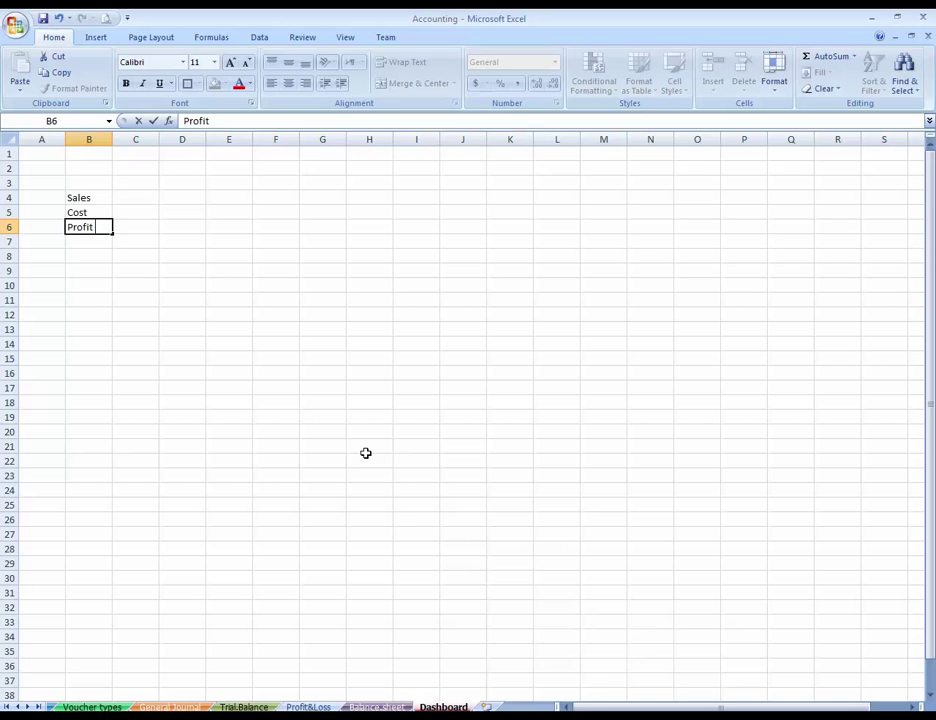
{"action": "type", "text": " & Loss"}
{"action": "key", "text": "Return"}
Step: Link the Sales amount in C4 to the net sales in cell H9 of the Profit&Loss sheet
{"action": "key", "text": "Up"}
{"action": "key", "text": "Up"}
{"action": "key", "text": "Up"}
{"action": "key", "text": "Right"}
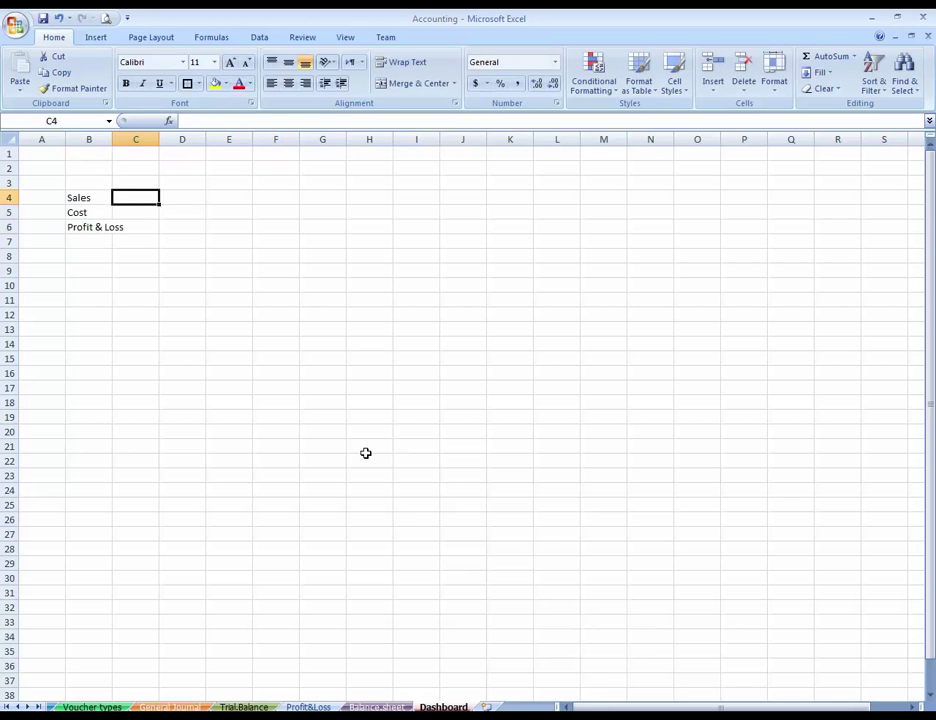
{"action": "type", "text": "="}
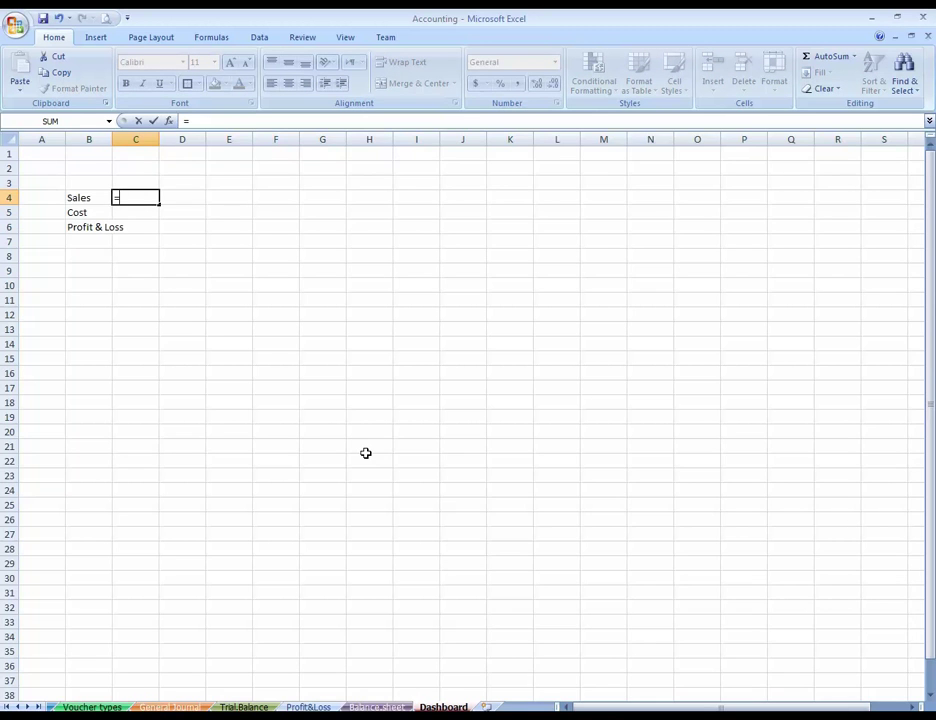
{"action": "key", "text": "ctrl+Page_Up"}
{"action": "key", "text": "ctrl+Page_Up"}
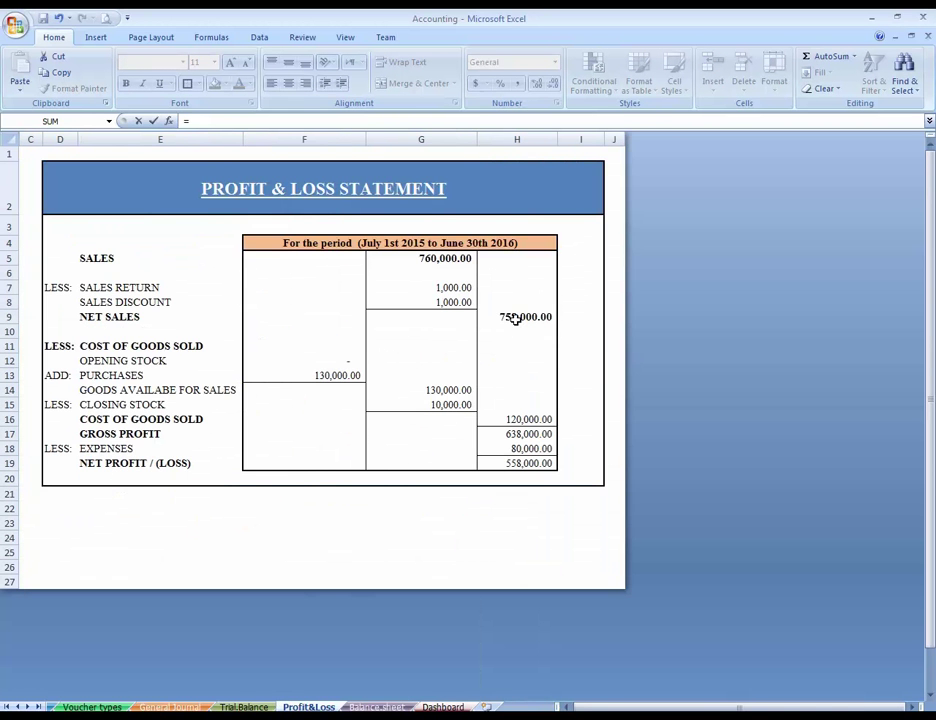
{"action": "left_click", "coordinate": [516, 317]}
{"action": "key", "text": "Return"}
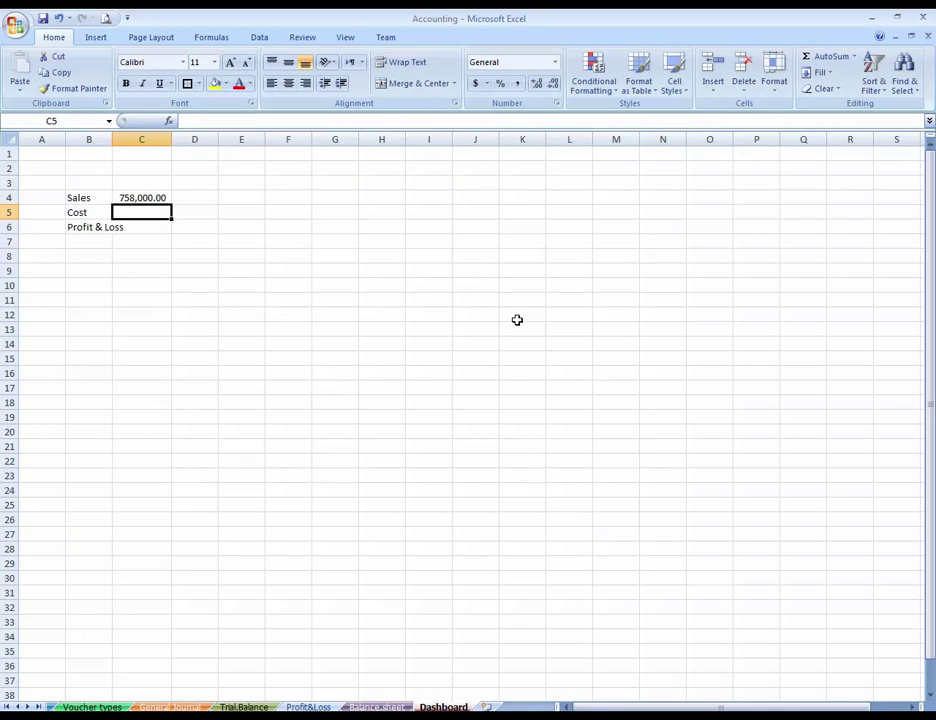
Step: Calculate the Cost in C5 as cost of goods sold plus expenses, adding cells H16 and H18 of the Profit&Loss sheet
{"action": "type", "text": "="}
{"action": "key", "text": "ctrl+Page_Up"}
{"action": "key", "text": "ctrl+Page_Up"}
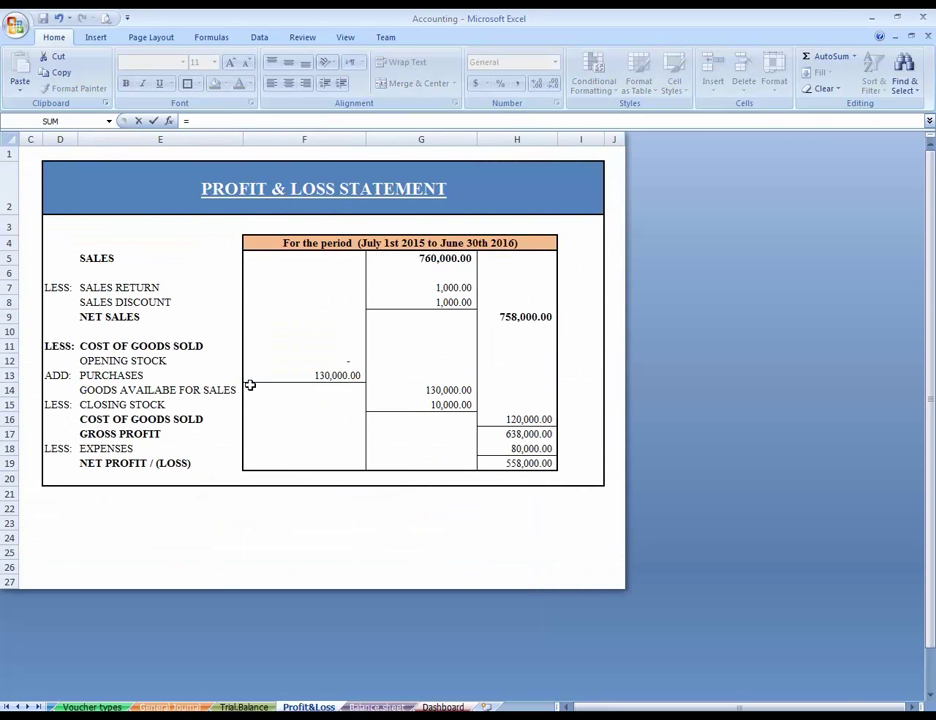
{"action": "left_click", "coordinate": [535, 420]}
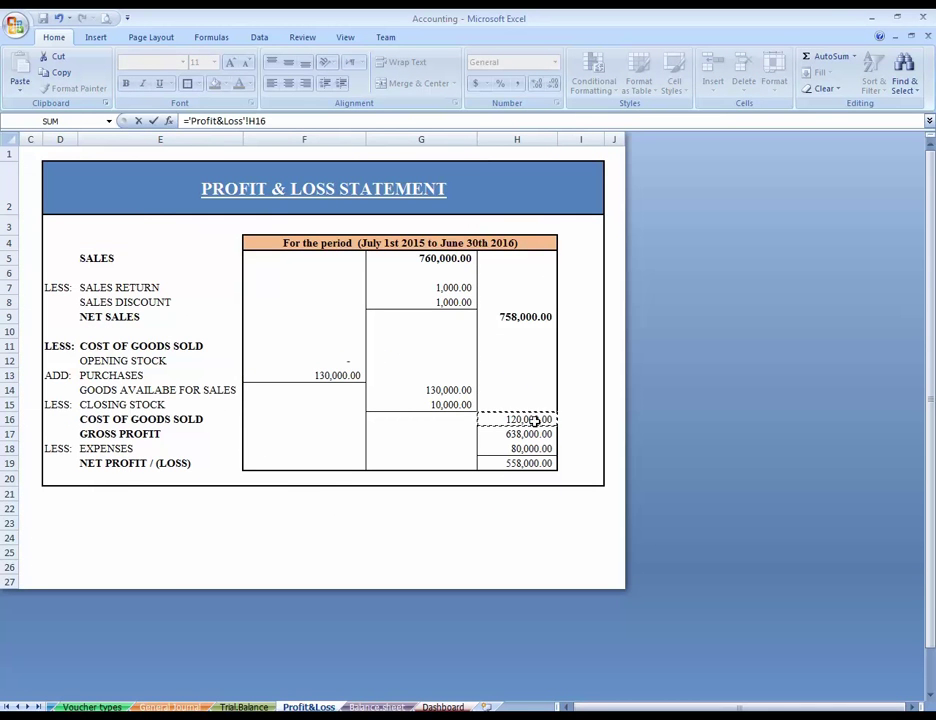
{"action": "type", "text": "+"}
{"action": "left_click", "coordinate": [532, 448]}
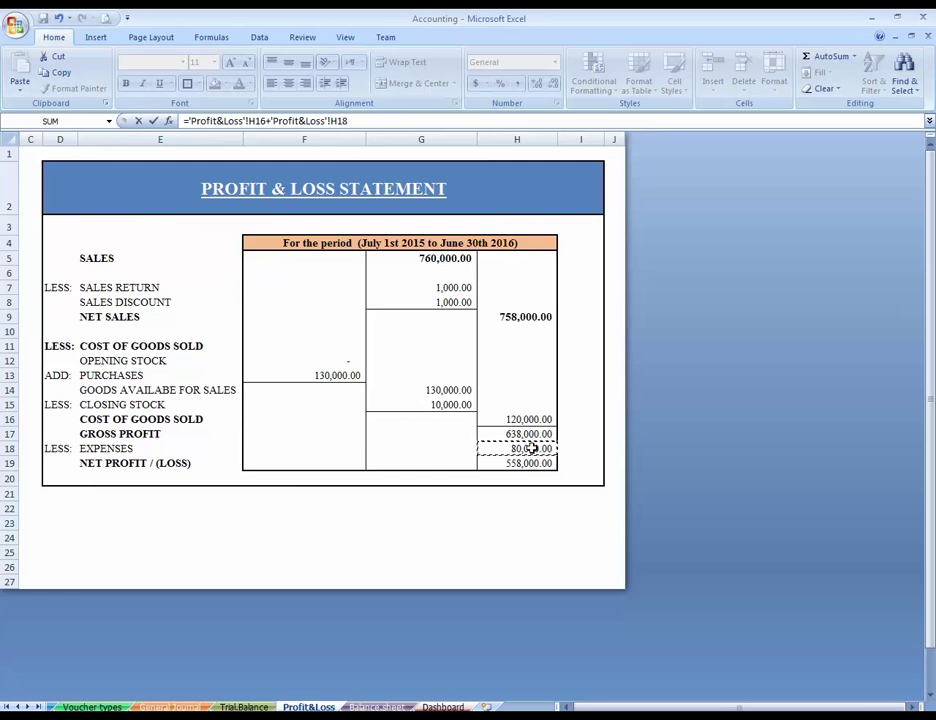
{"action": "key", "text": "Return"}
{"action": "key", "text": "Up"}
{"action": "key", "text": "Down"}
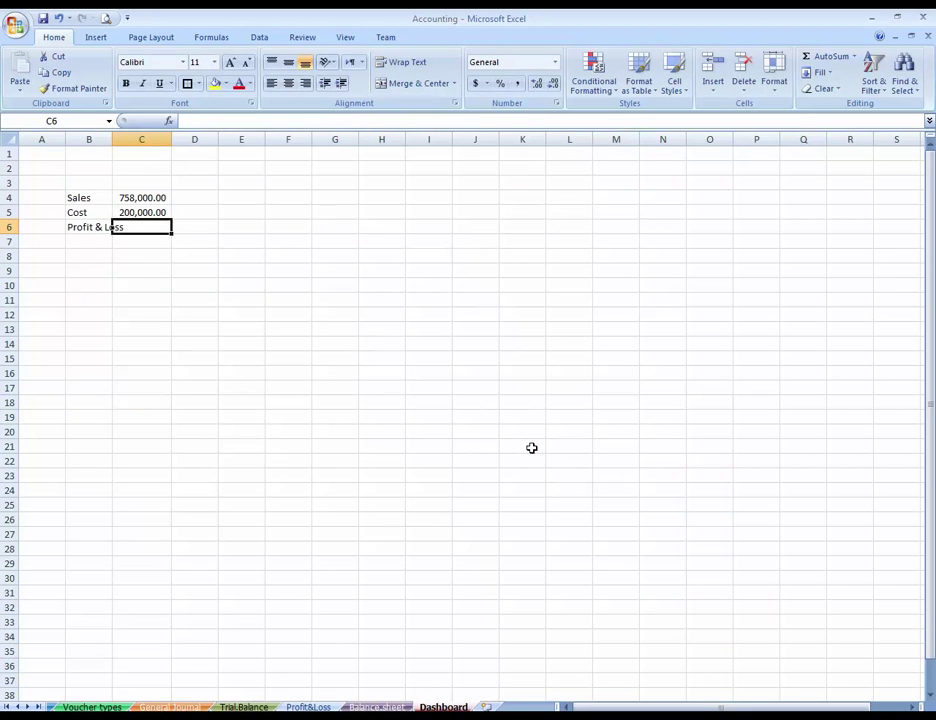
Step: Link the Profit & Loss amount in C6 to the net profit in cell H19 of the Profit&Loss sheet
{"action": "type", "text": "="}
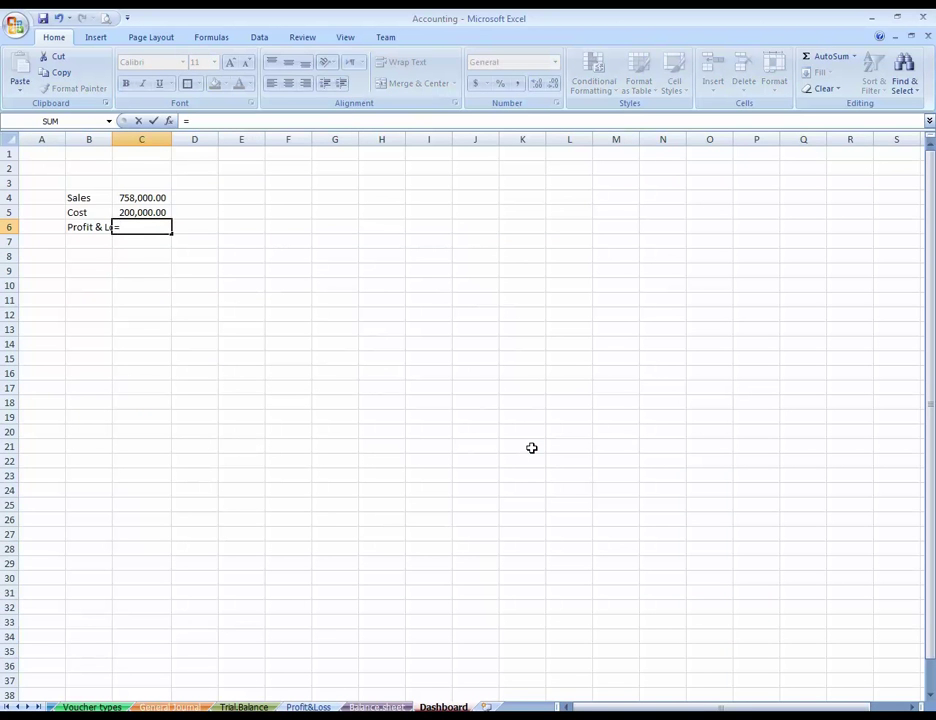
{"action": "key", "text": "ctrl+Page_Up"}
{"action": "key", "text": "ctrl+Page_Up"}
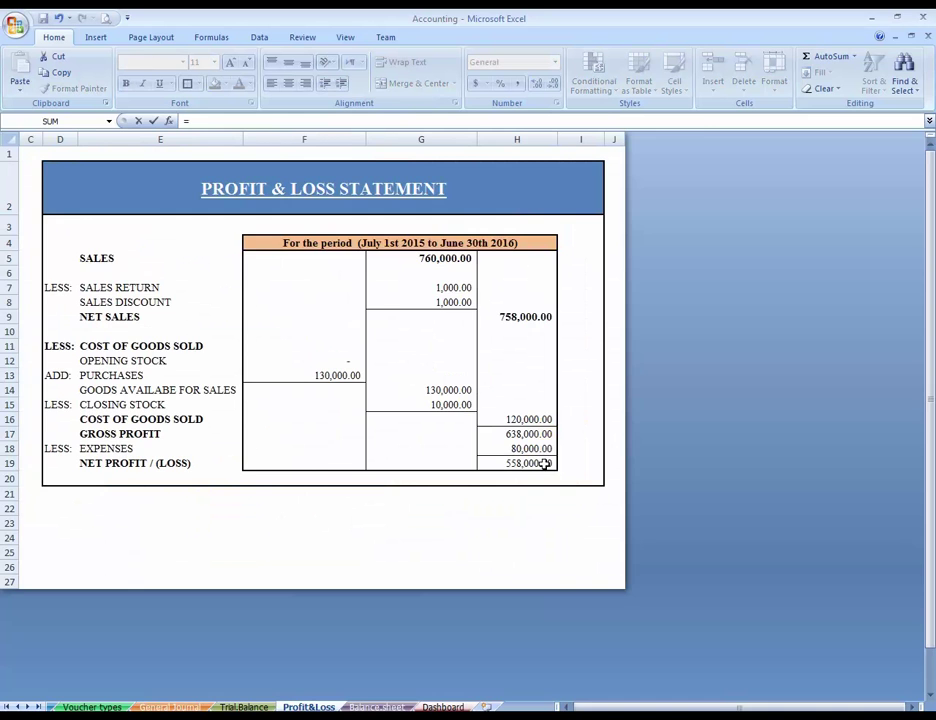
{"action": "left_click", "coordinate": [539, 463]}
{"action": "key", "text": "Return"}
{"action": "key", "text": "Up"}
{"action": "key", "text": "Up"}
{"action": "key", "text": "Up"}
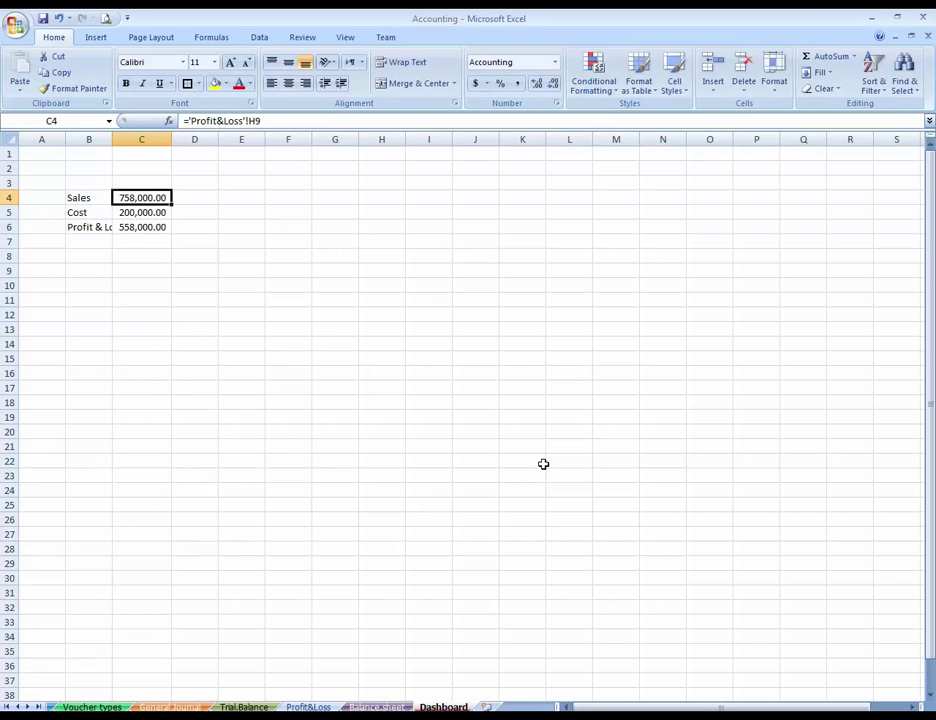
Step: Format the whole Dashboard sheet in italic Times New Roman and fit the widths of columns B and C to their contents
{"action": "key", "text": "ctrl+a"}
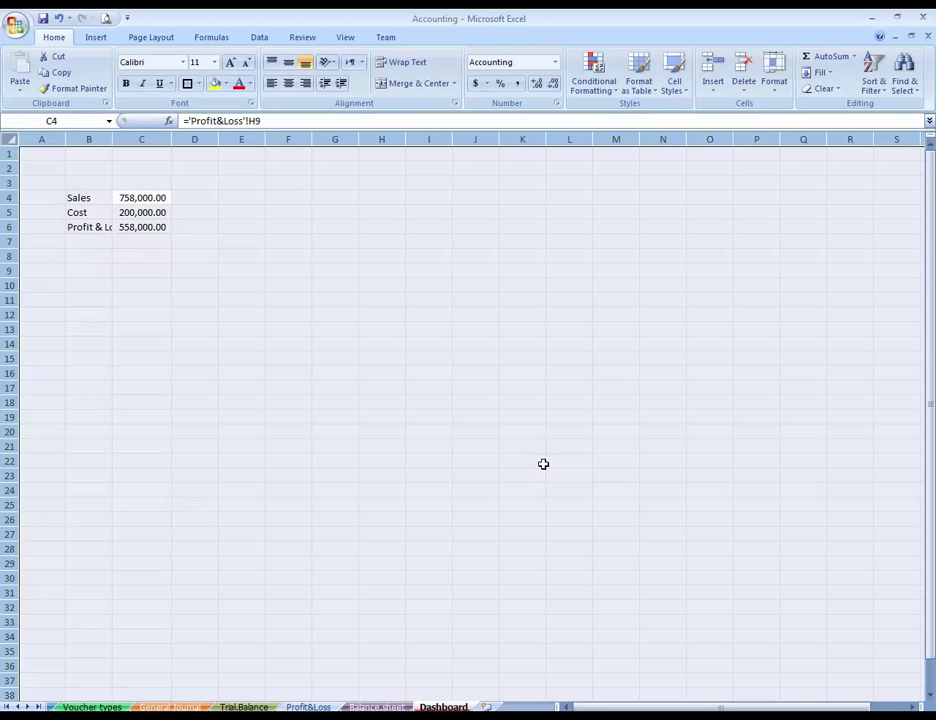
{"action": "left_click", "coordinate": [152, 65]}
{"action": "type", "text": "Times New Roman"}
{"action": "key", "text": "Return"}
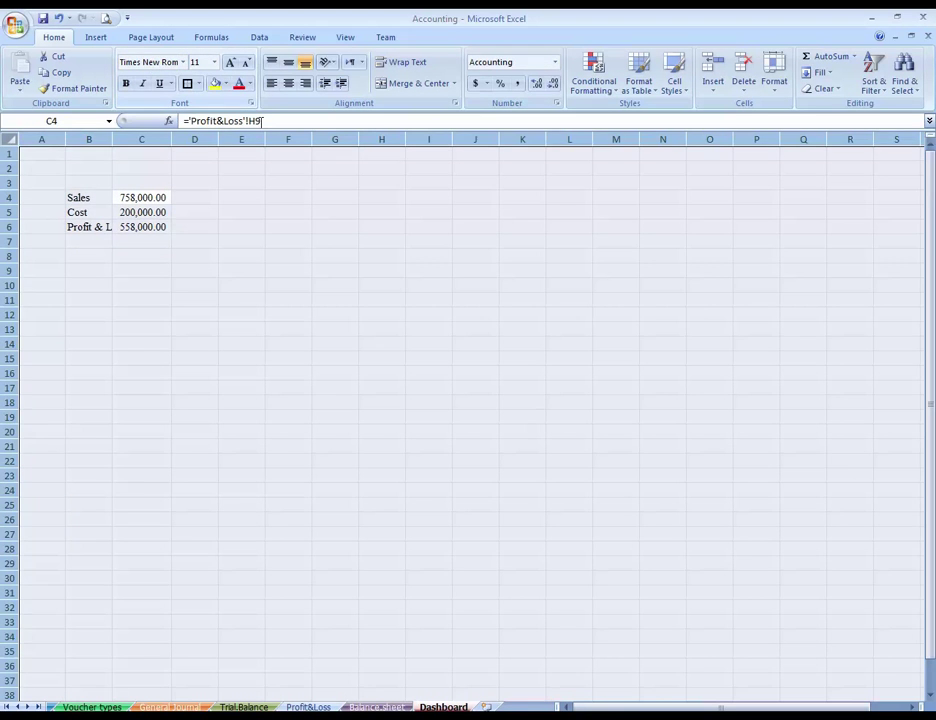
{"action": "left_click", "coordinate": [142, 83]}
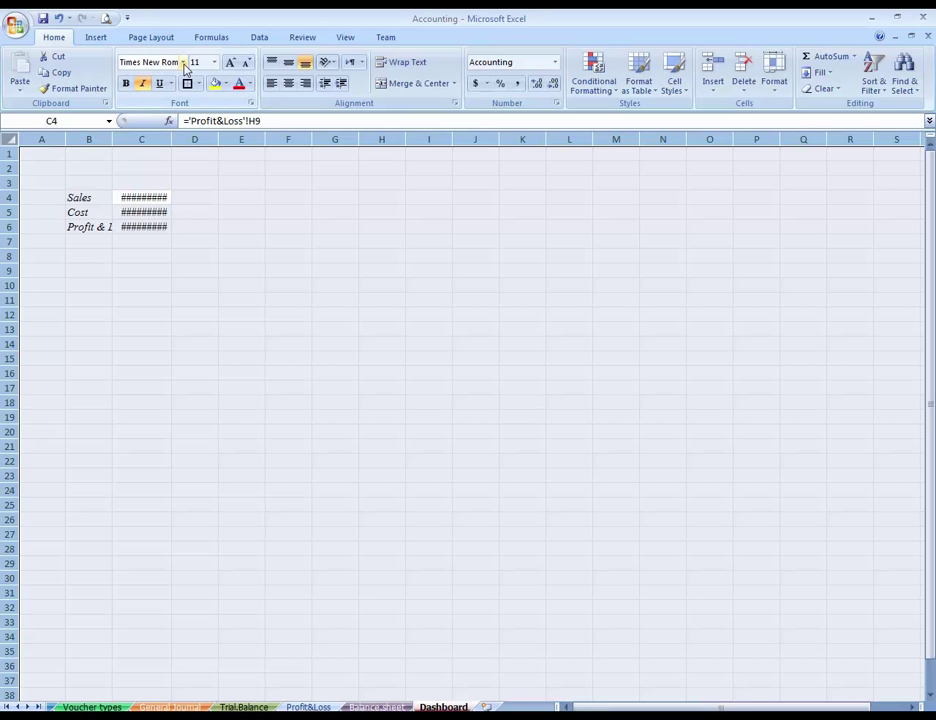
{"action": "double_click", "coordinate": [170, 140]}
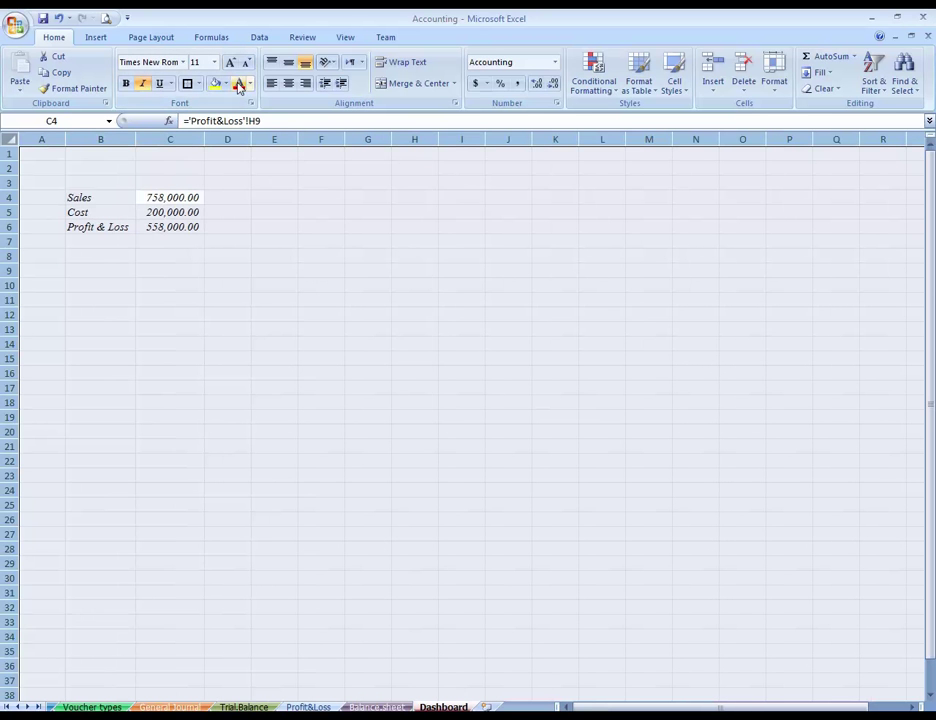
Step: Set the font size of the whole Dashboard sheet to 14
{"action": "left_click", "coordinate": [233, 63]}
{"action": "left_click", "coordinate": [233, 63]}
{"action": "left_click", "coordinate": [233, 63]}
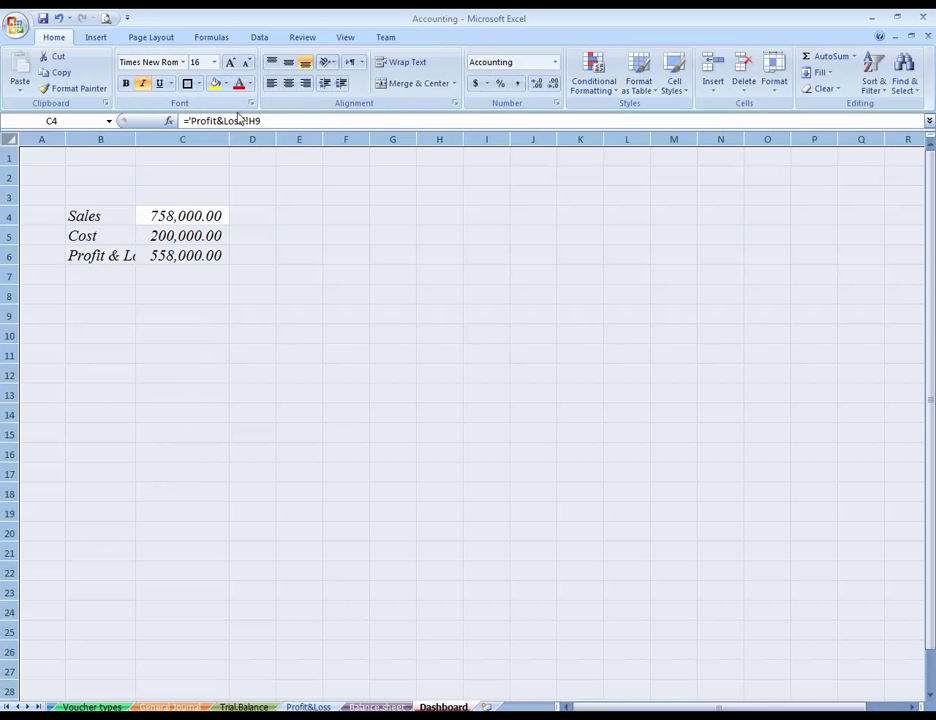
{"action": "left_click", "coordinate": [246, 62]}
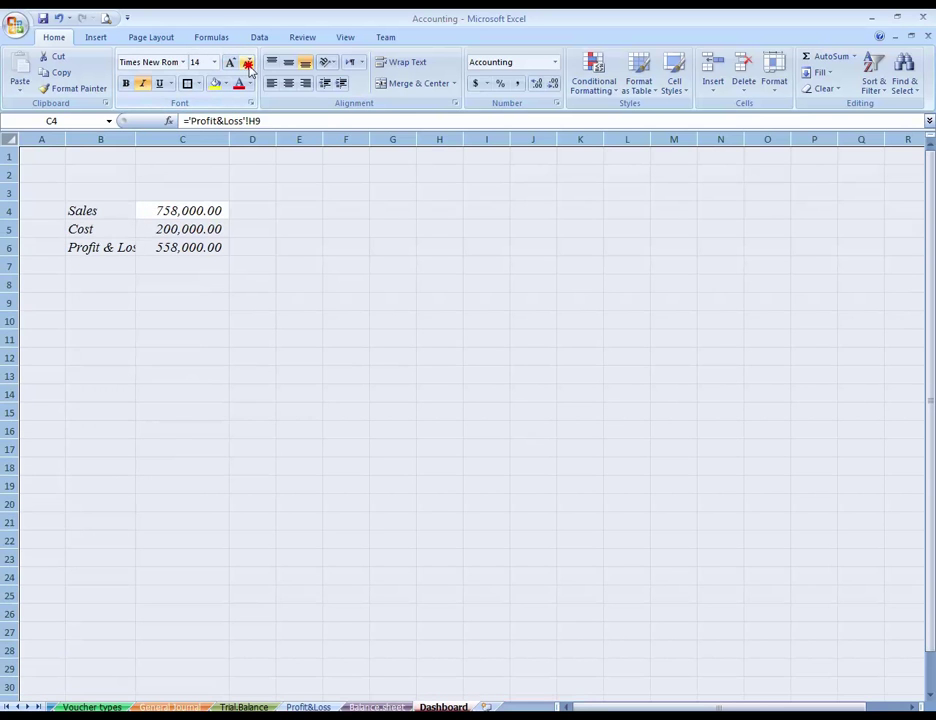
Step: Fit column B's width to the Profit & Loss label
{"action": "left_click", "coordinate": [250, 216]}
{"action": "key", "text": "Left"}
{"action": "key", "text": "Left"}
{"action": "key", "text": "Right"}
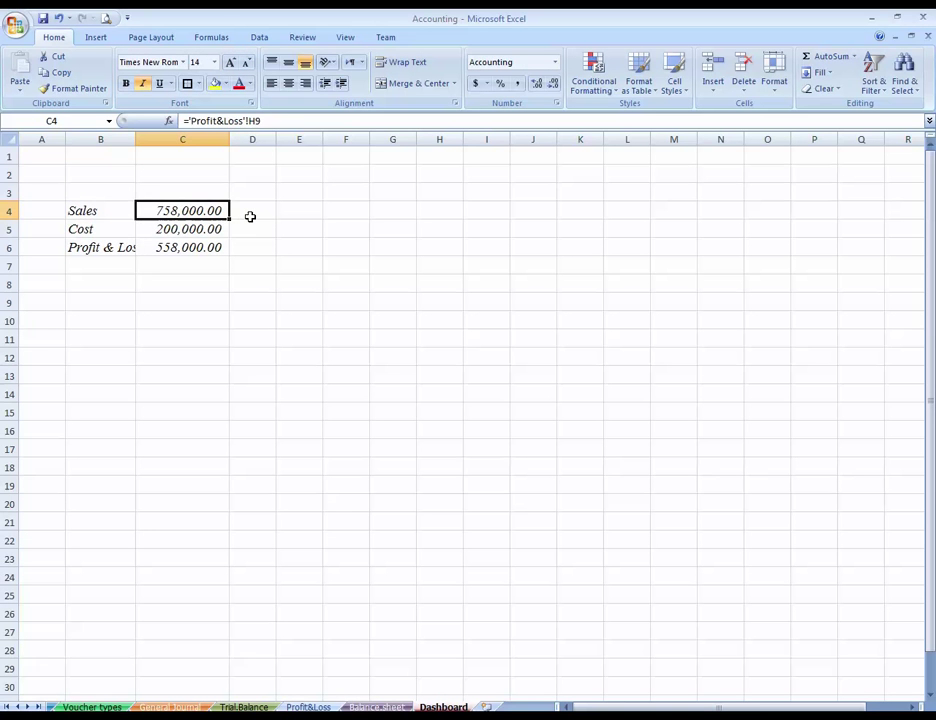
{"action": "key", "text": "Left"}
{"action": "key", "text": "shift+Right"}
{"action": "key", "text": "shift+Down"}
{"action": "key", "text": "shift+Down"}
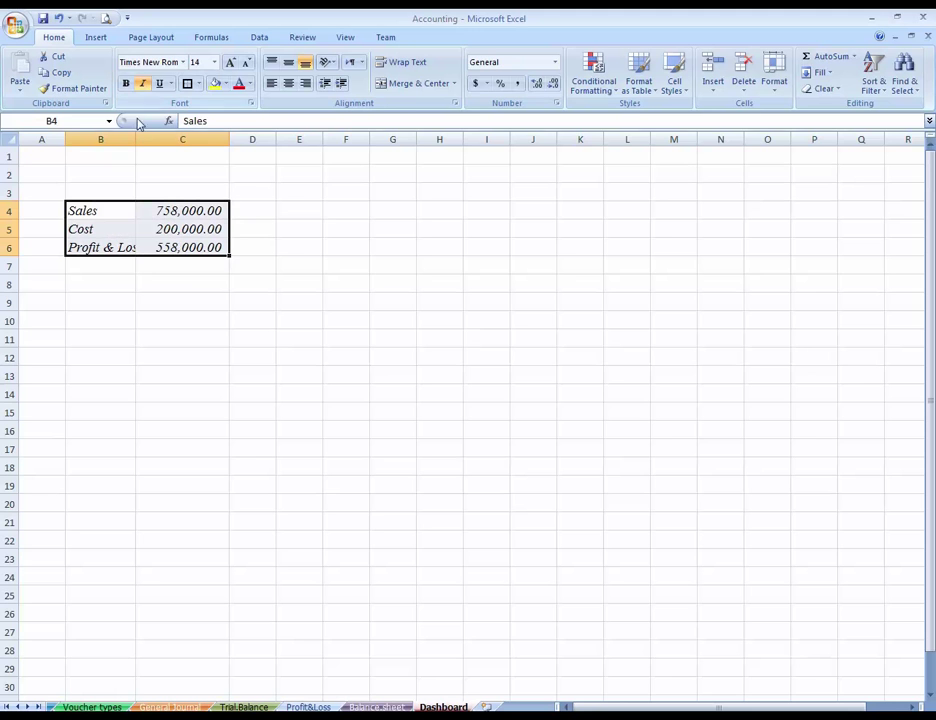
{"action": "double_click", "coordinate": [136, 139]}
{"action": "left_click", "coordinate": [424, 263]}
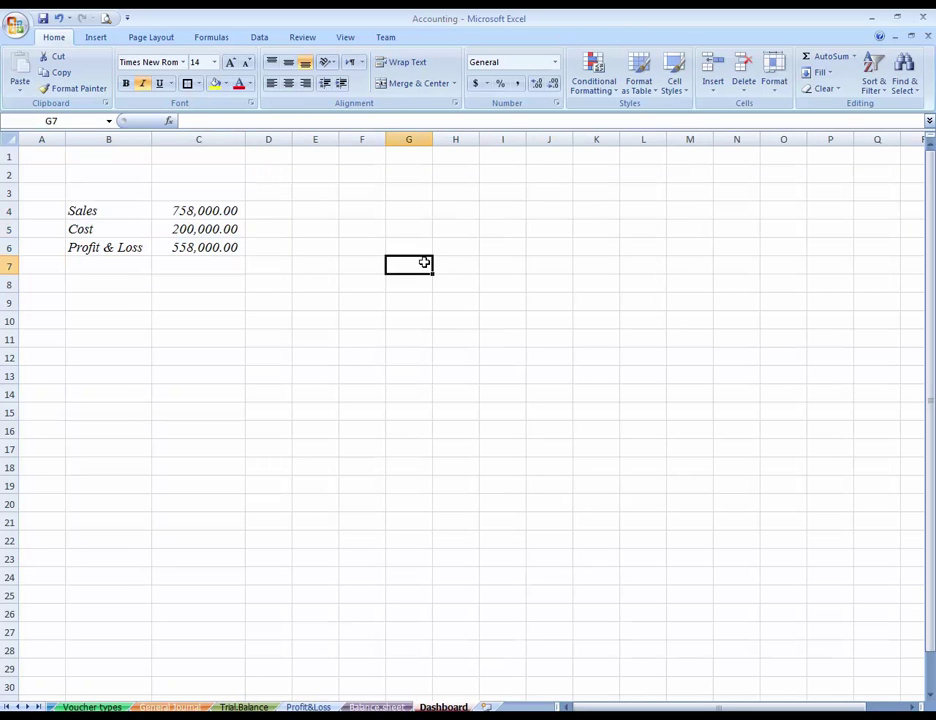
Step: Insert a basic 2-D pie chart of the Sales, Cost and Profit & Loss labels and amounts in B4:C6
{"action": "key", "text": "Left"}
{"action": "key", "text": "Left"}
{"action": "key", "text": "Left"}
{"action": "key", "text": "Up"}
{"action": "key", "text": "Up"}
{"action": "key", "text": "Up"}
{"action": "key", "text": "Left"}
{"action": "key", "text": "Left"}
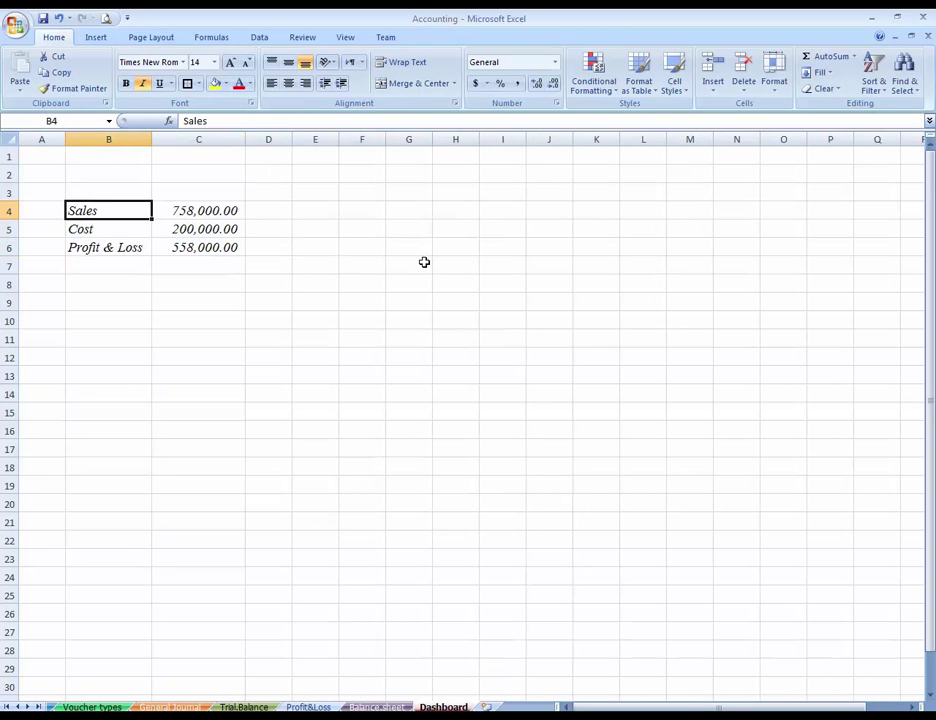
{"action": "key", "text": "shift+Right"}
{"action": "key", "text": "shift+Down"}
{"action": "key", "text": "shift+Down"}
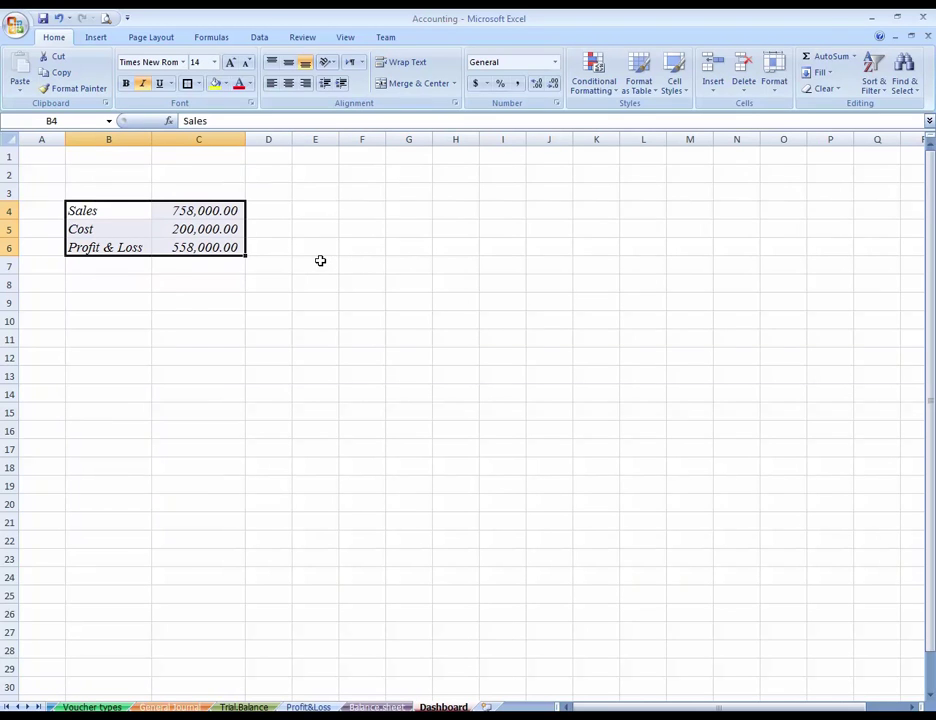
{"action": "left_click", "coordinate": [95, 38]}
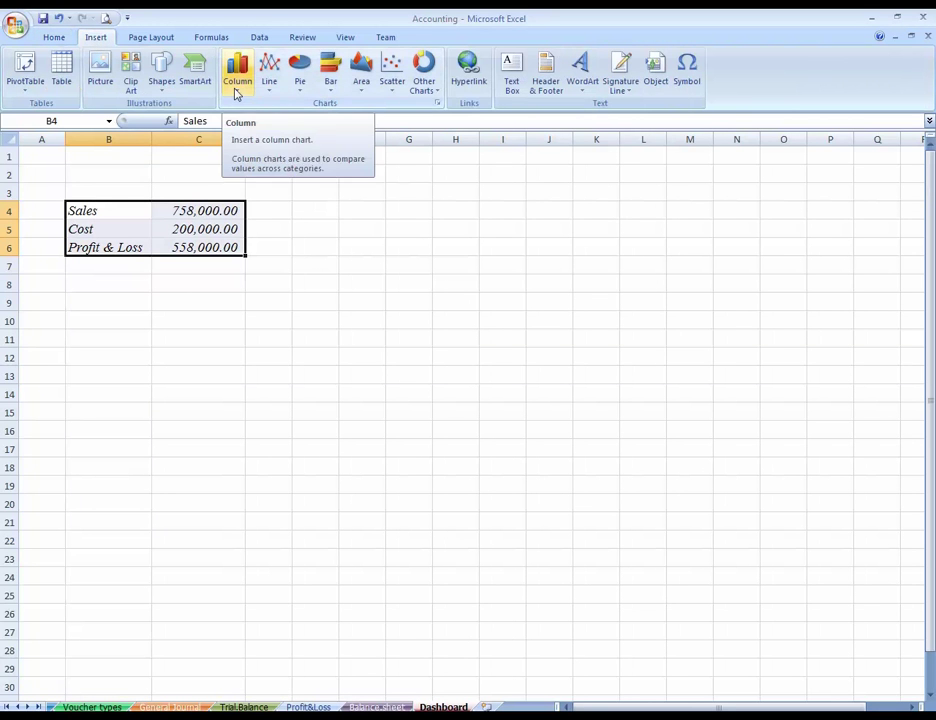
{"action": "left_click", "coordinate": [437, 96]}
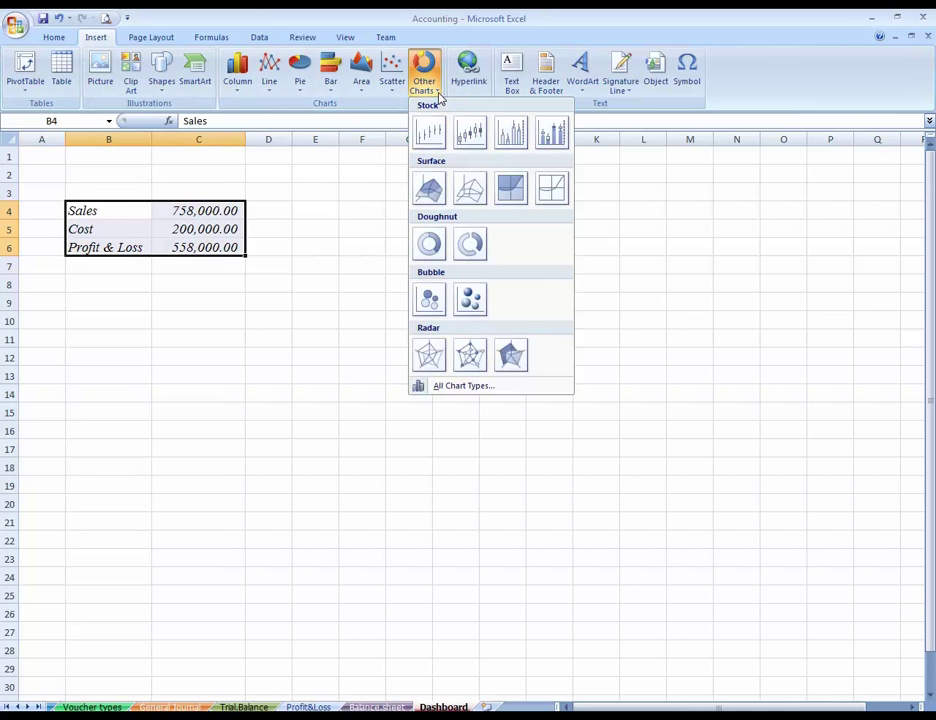
{"action": "left_click", "coordinate": [395, 94]}
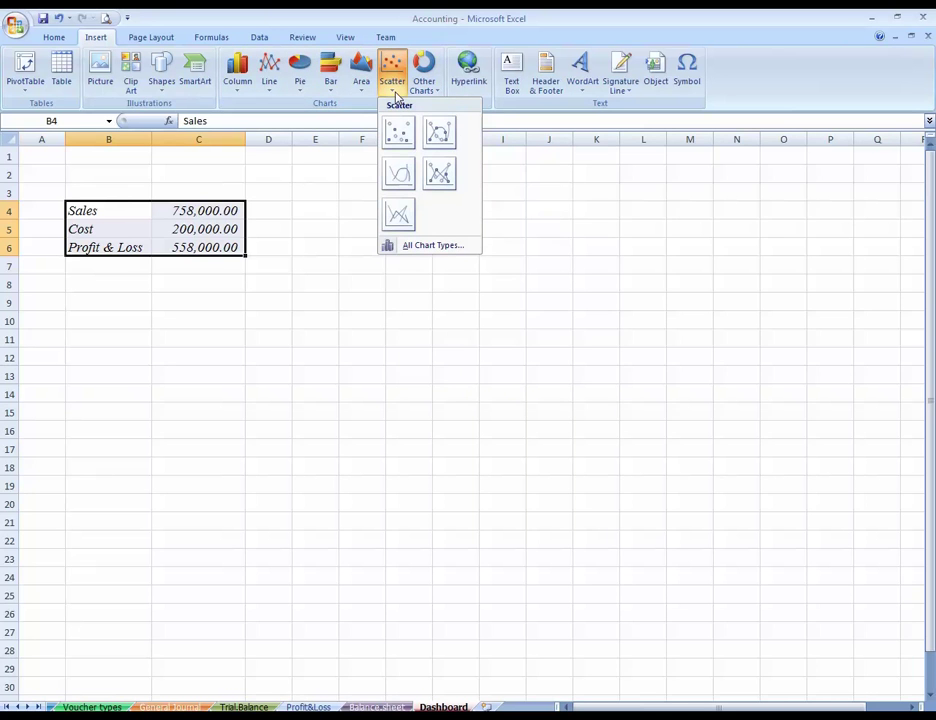
{"action": "left_click", "coordinate": [333, 94]}
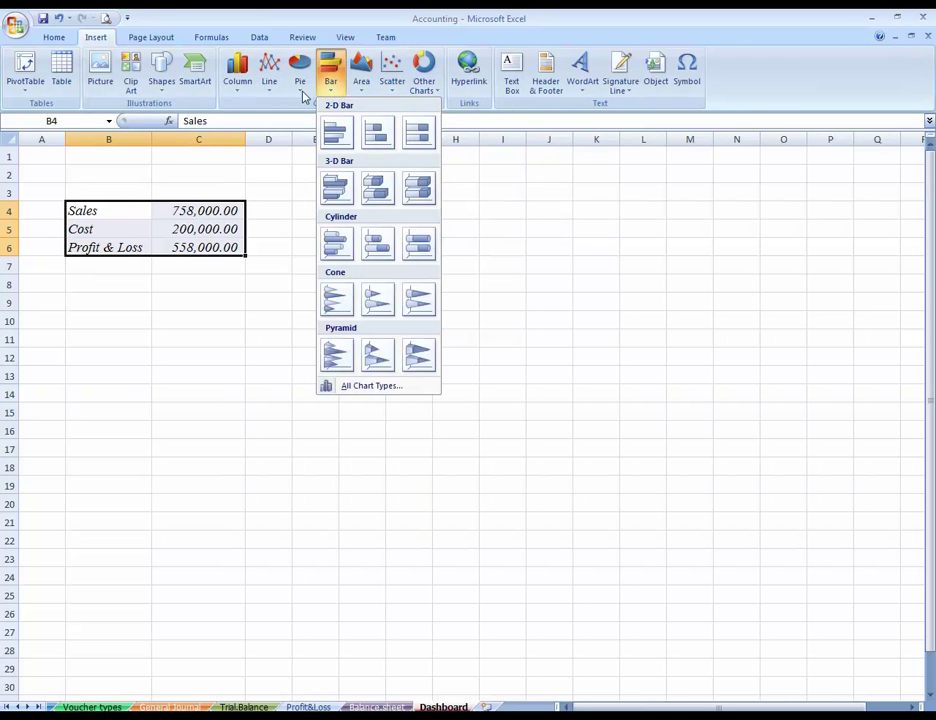
{"action": "left_click", "coordinate": [304, 95]}
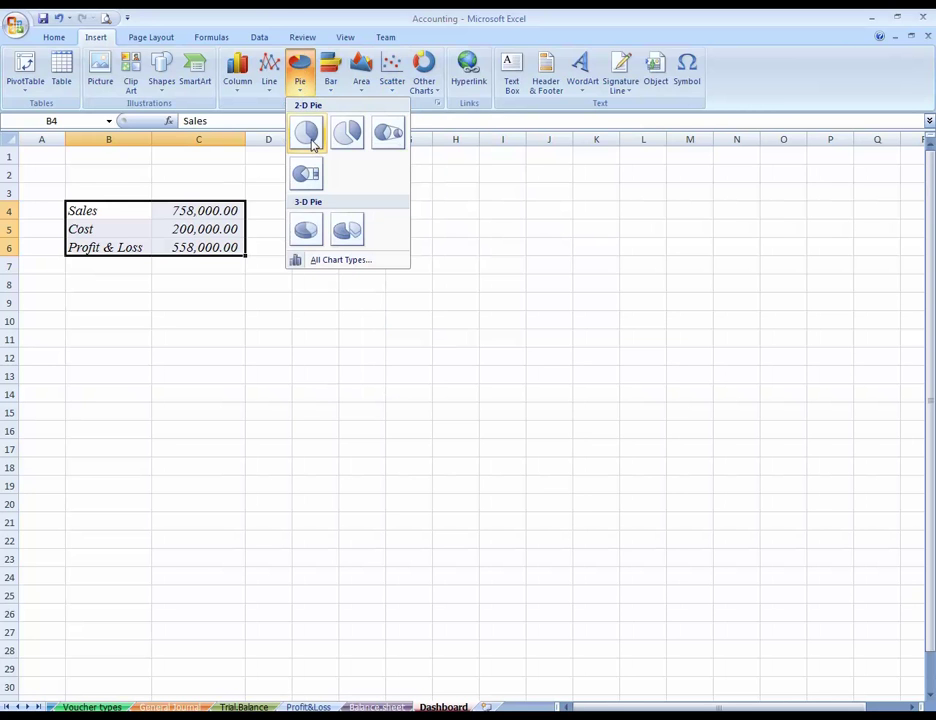
{"action": "left_click", "coordinate": [307, 133]}
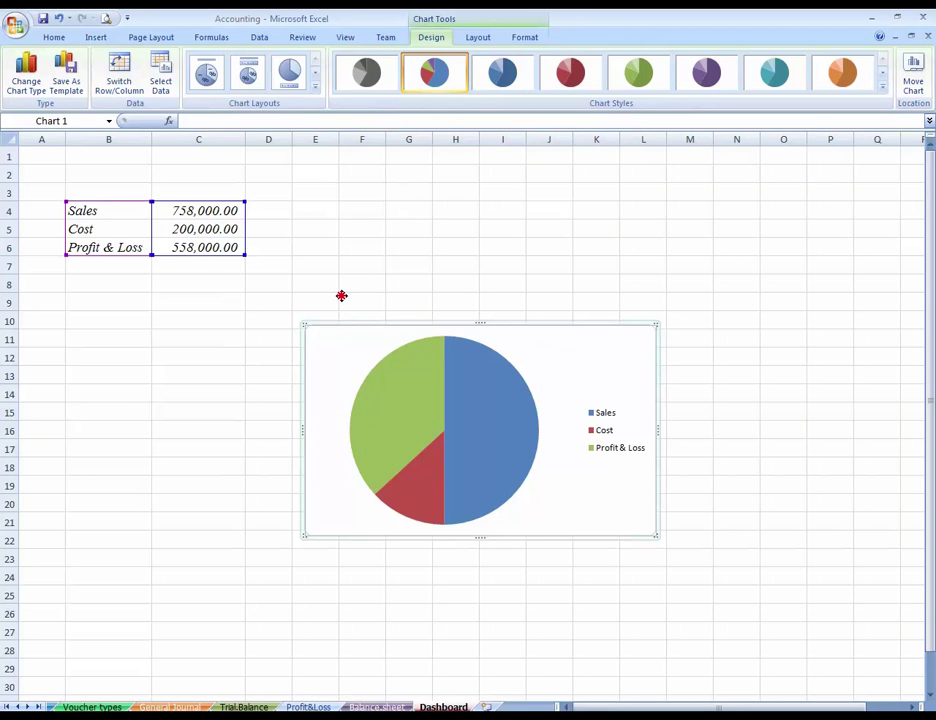
Step: Move the pie chart directly beside the summary figures, with its upper corner at cell D4
{"action": "left_click_drag", "start_coordinate": [341, 296], "coordinate": [340, 301]}
{"action": "left_click", "coordinate": [516, 300]}
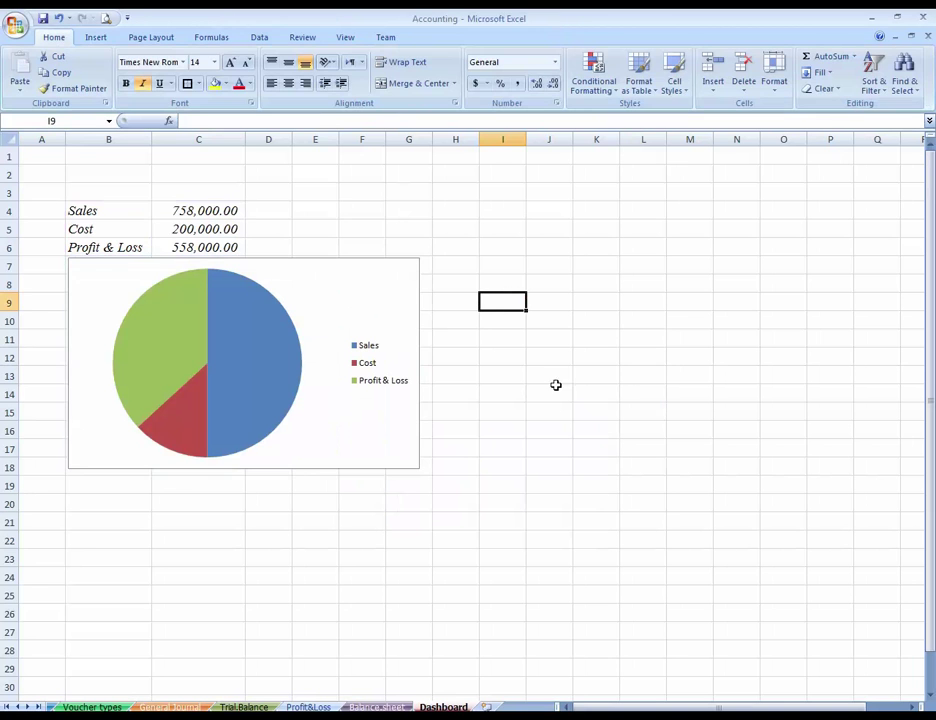
{"action": "left_click", "coordinate": [359, 301]}
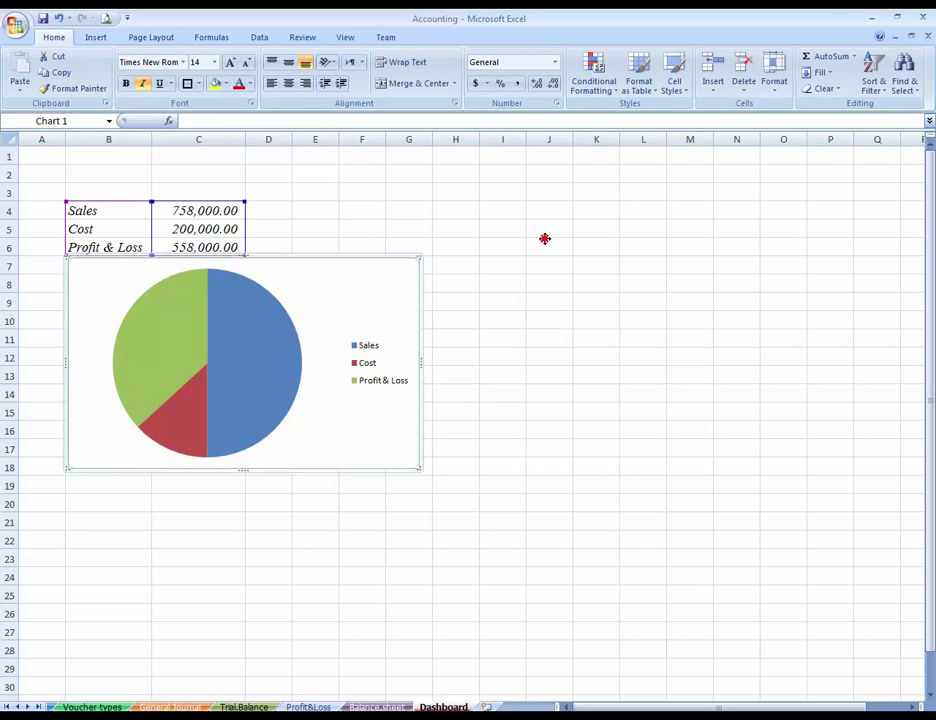
{"action": "left_click_drag", "start_coordinate": [535, 240], "coordinate": [535, 244]}
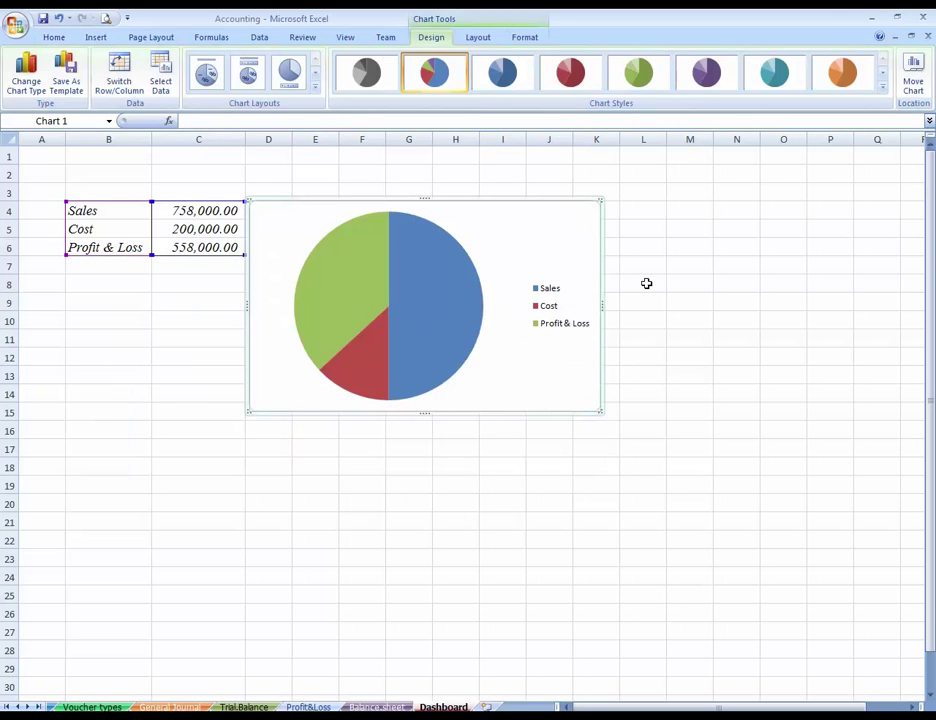
{"action": "left_click", "coordinate": [688, 284]}
Step: Apply the pie chart layout that has a title and shows category names with percentages on the slices
{"action": "left_click", "coordinate": [504, 255]}
{"action": "left_click", "coordinate": [316, 91]}
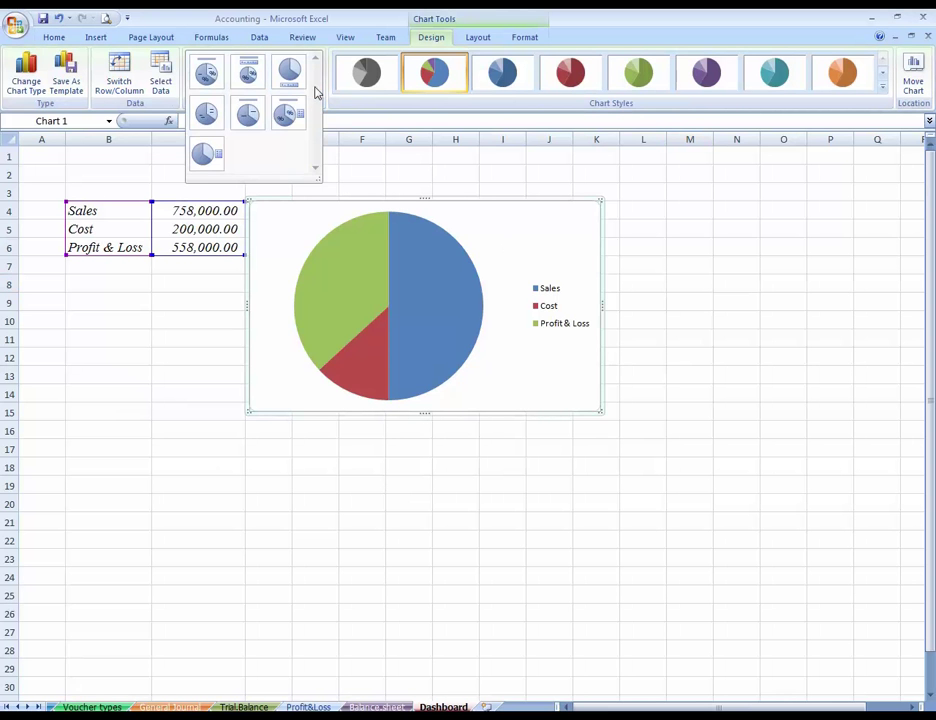
{"action": "left_click", "coordinate": [247, 116]}
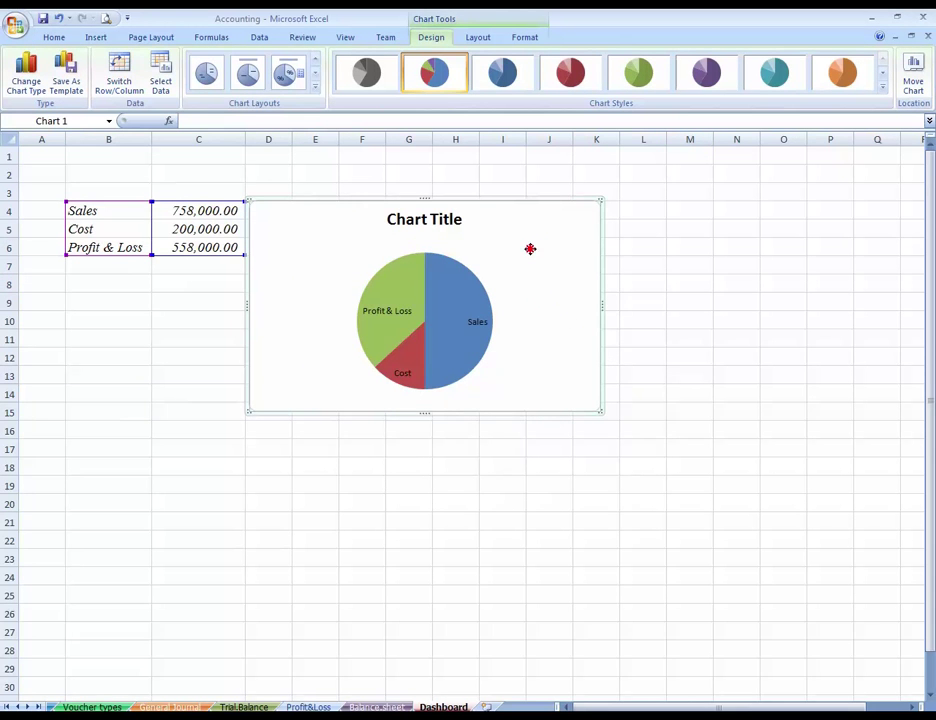
{"action": "left_click", "coordinate": [316, 91]}
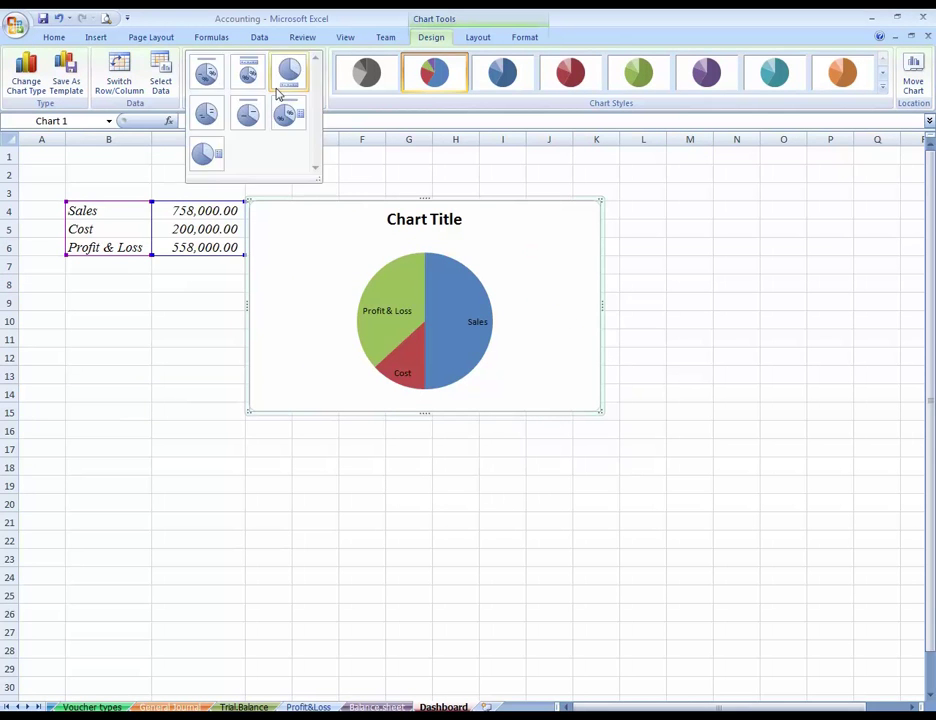
{"action": "left_click", "coordinate": [207, 76]}
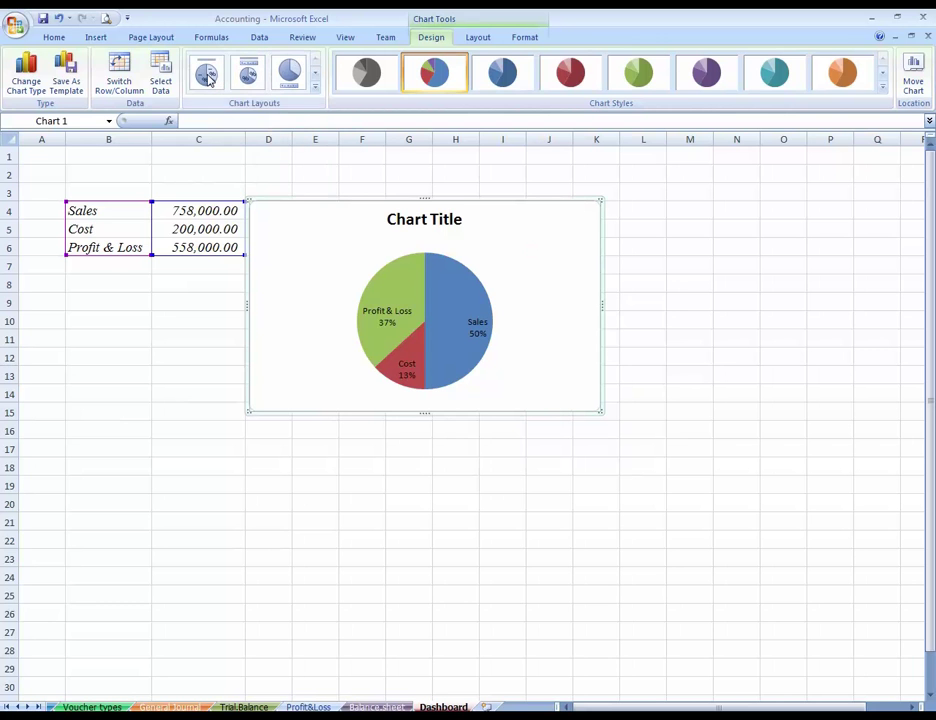
Step: Delete the placeholder title text from the pie chart and deselect the chart
{"action": "left_click", "coordinate": [432, 226]}
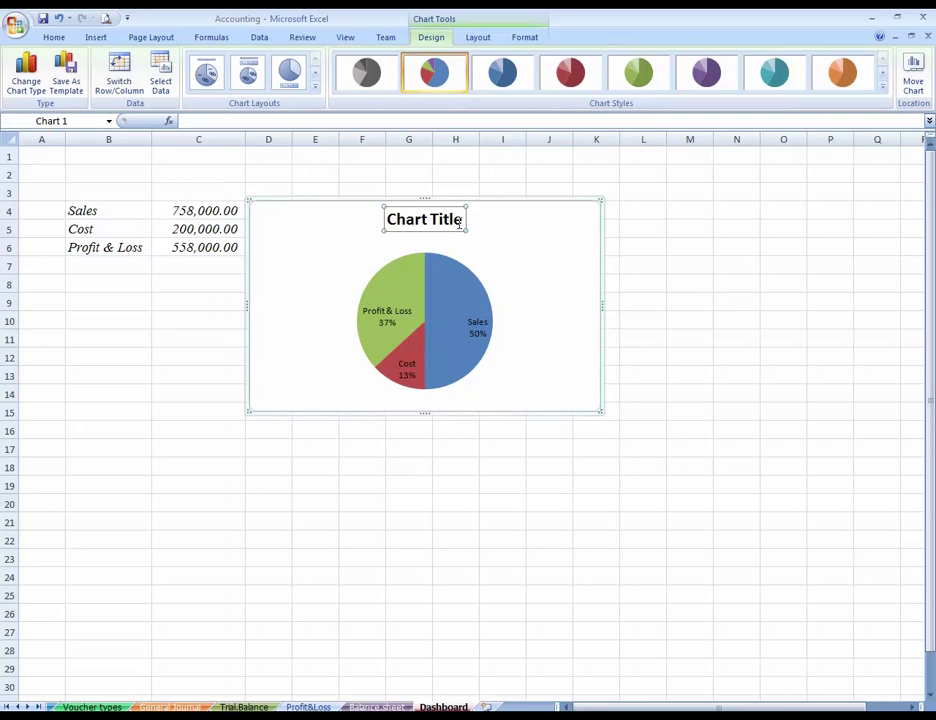
{"action": "triple_click", "coordinate": [407, 221]}
{"action": "key", "text": "Delete"}
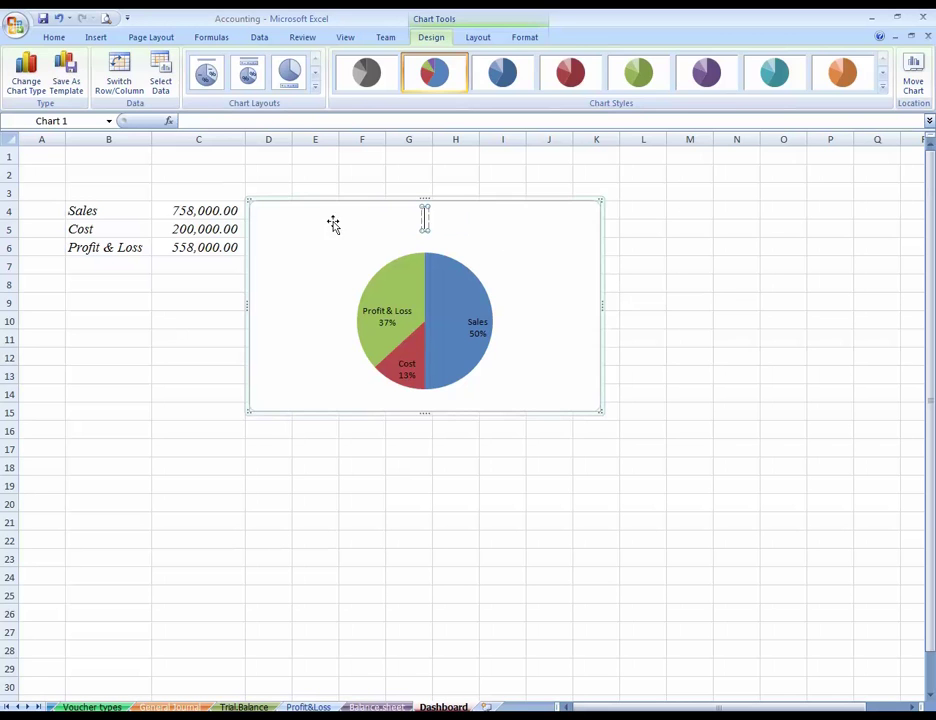
{"action": "left_click", "coordinate": [738, 297]}
{"action": "left_click", "coordinate": [373, 290]}
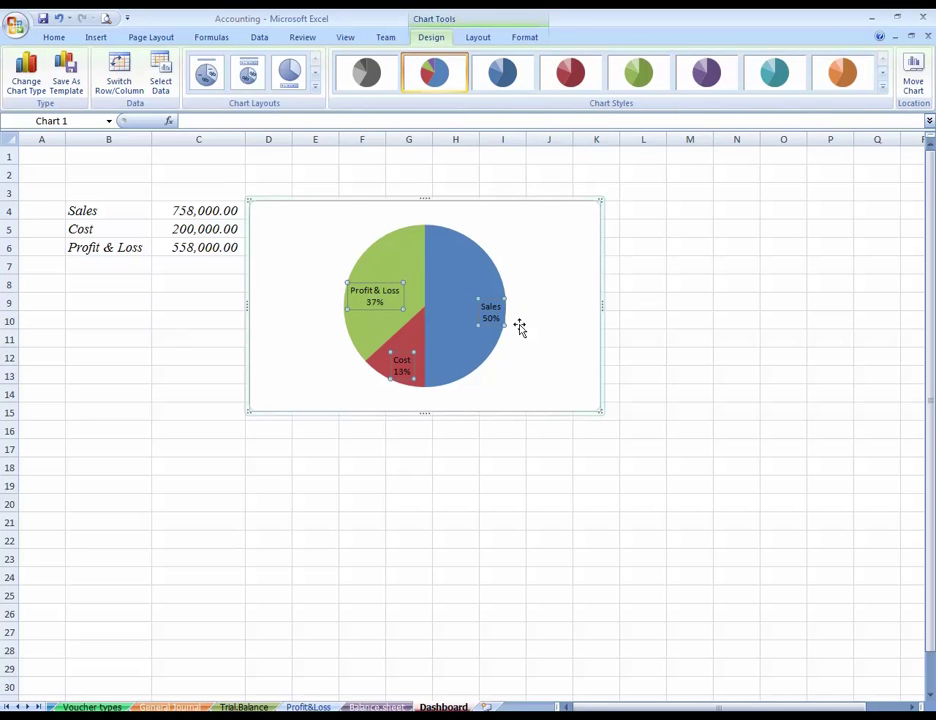
{"action": "key", "text": "Escape"}
{"action": "left_click", "coordinate": [670, 280]}
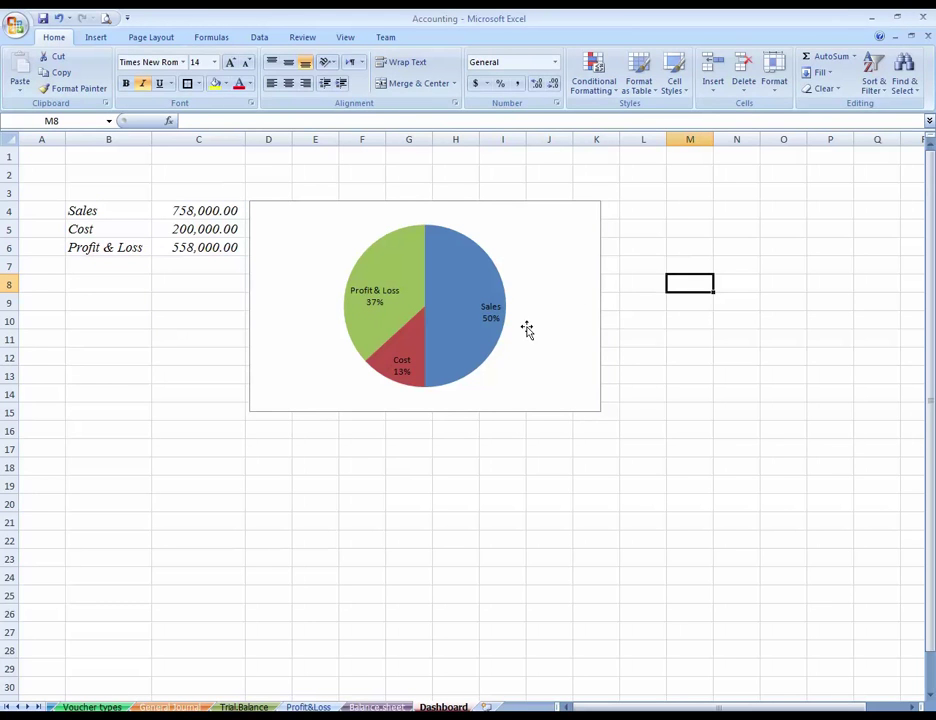
Step: Shrink the pie chart slightly so it ends within row 14 and shift it a little away from column C
{"action": "left_click", "coordinate": [560, 274]}
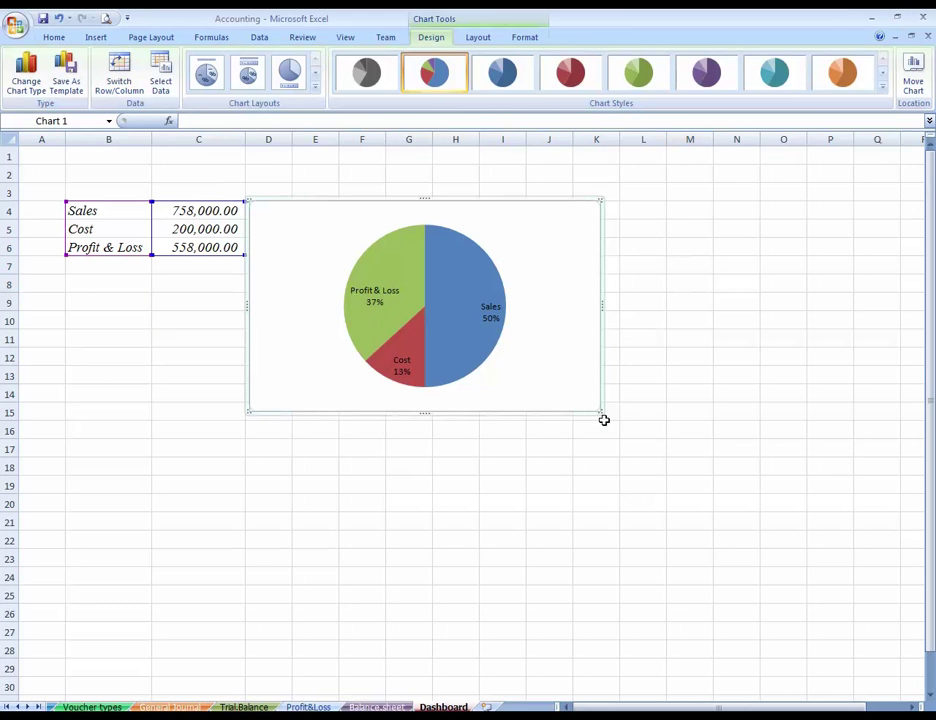
{"action": "left_click_drag", "start_coordinate": [601, 411], "coordinate": [584, 399]}
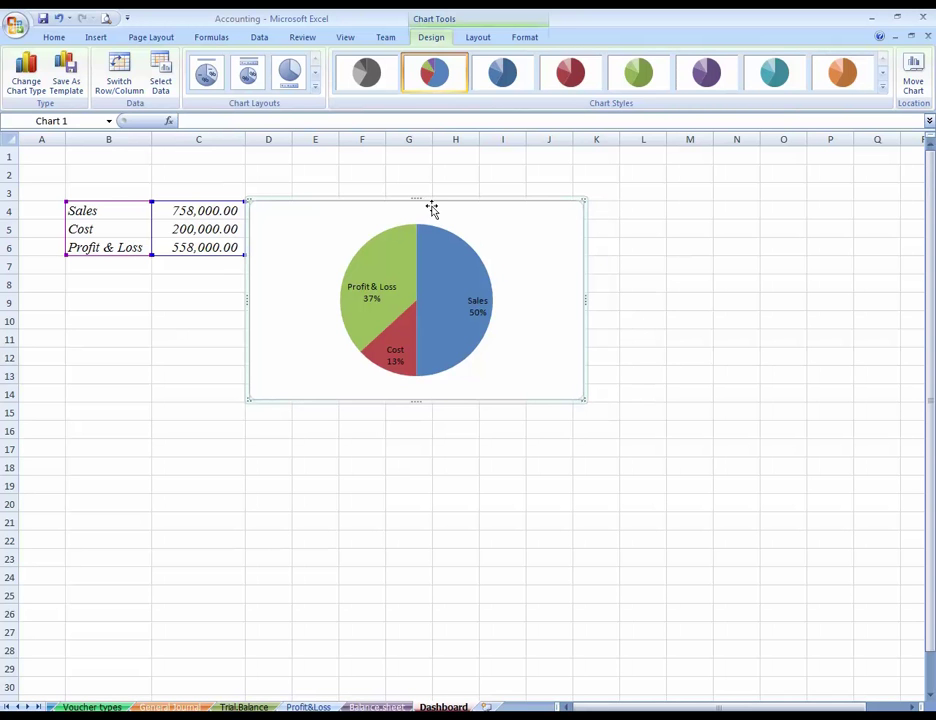
{"action": "left_click_drag", "start_coordinate": [455, 197], "coordinate": [461, 198]}
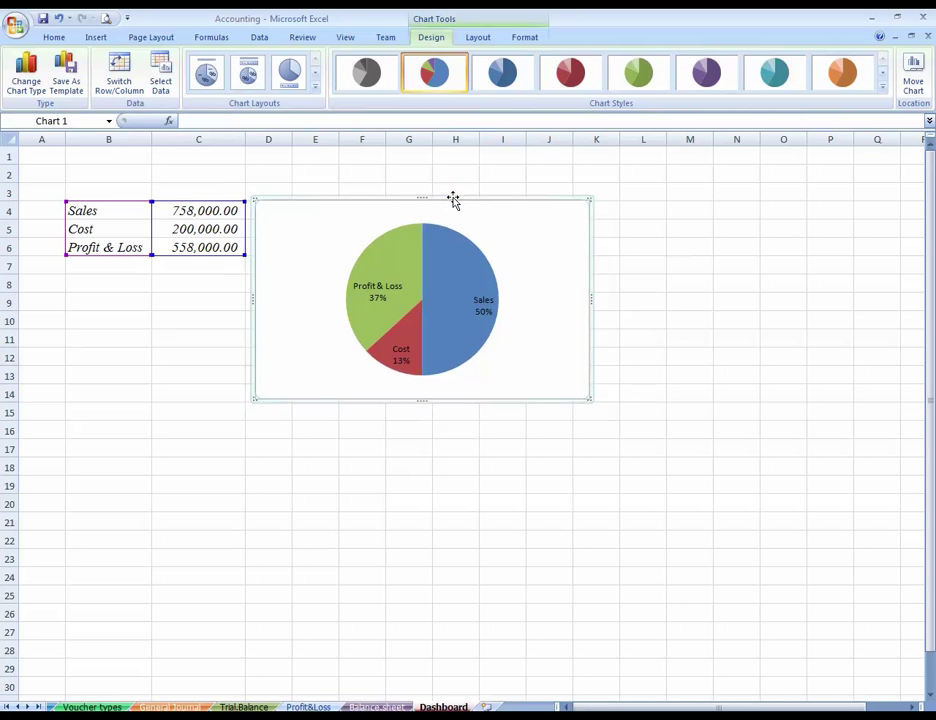
{"action": "left_click", "coordinate": [639, 261]}
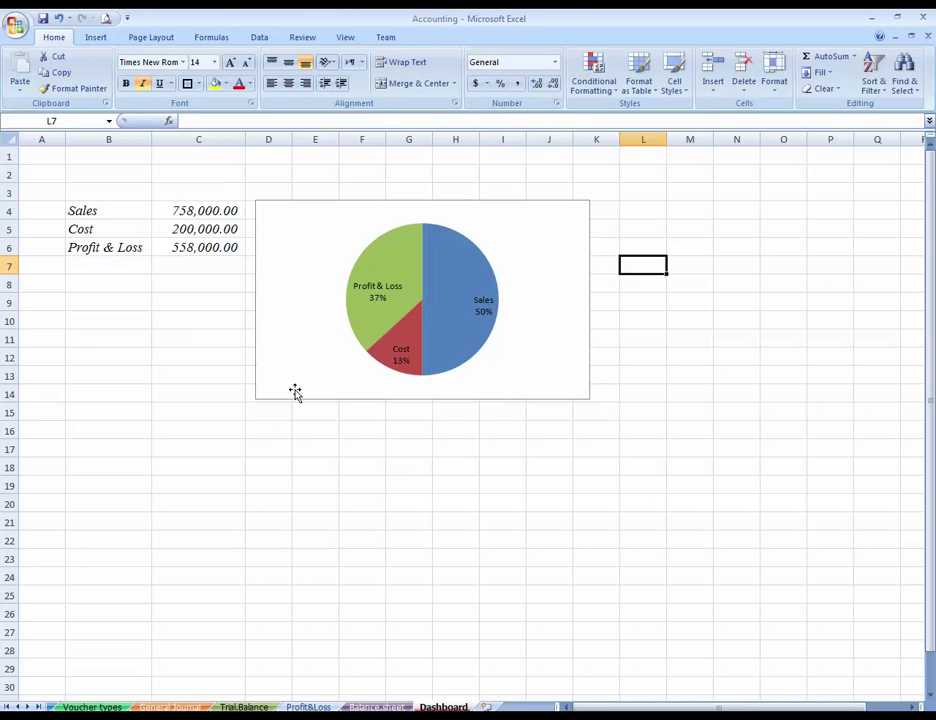
{"action": "left_click", "coordinate": [206, 444]}
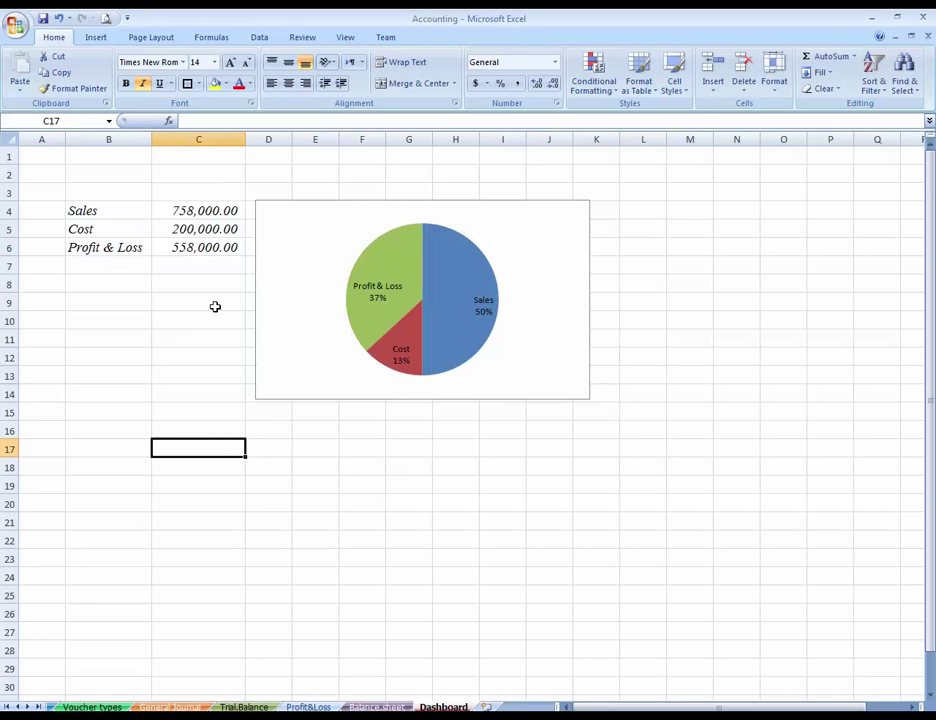
Step: Put a thick box border around B3:K14, enclosing the summary figures and the pie chart
{"action": "left_click_drag", "start_coordinate": [71, 196], "coordinate": [606, 404]}
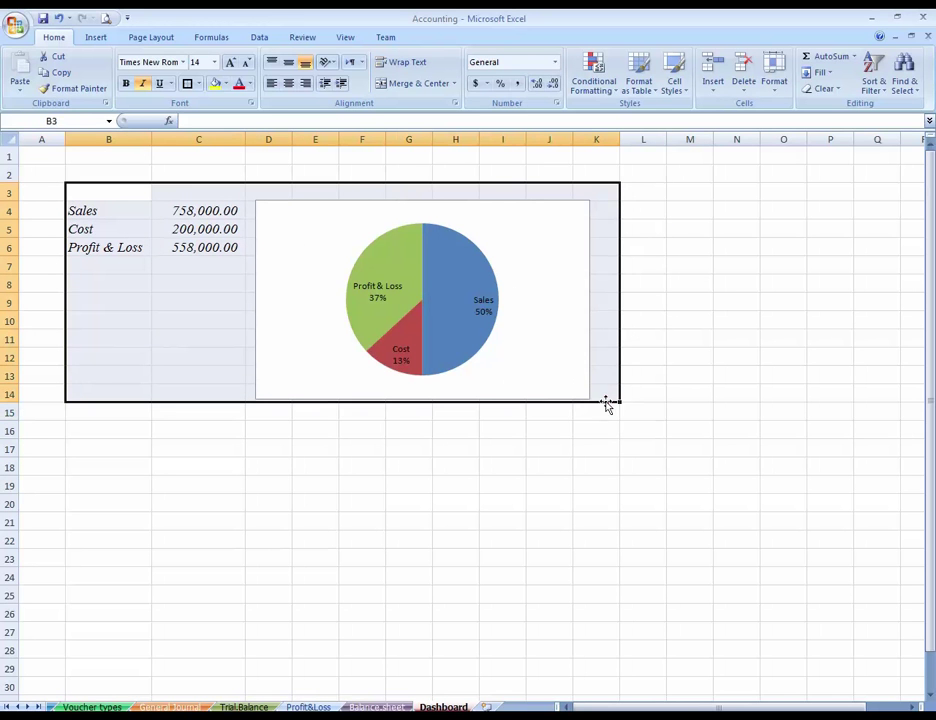
{"action": "left_click", "coordinate": [188, 84]}
{"action": "left_click", "coordinate": [190, 282]}
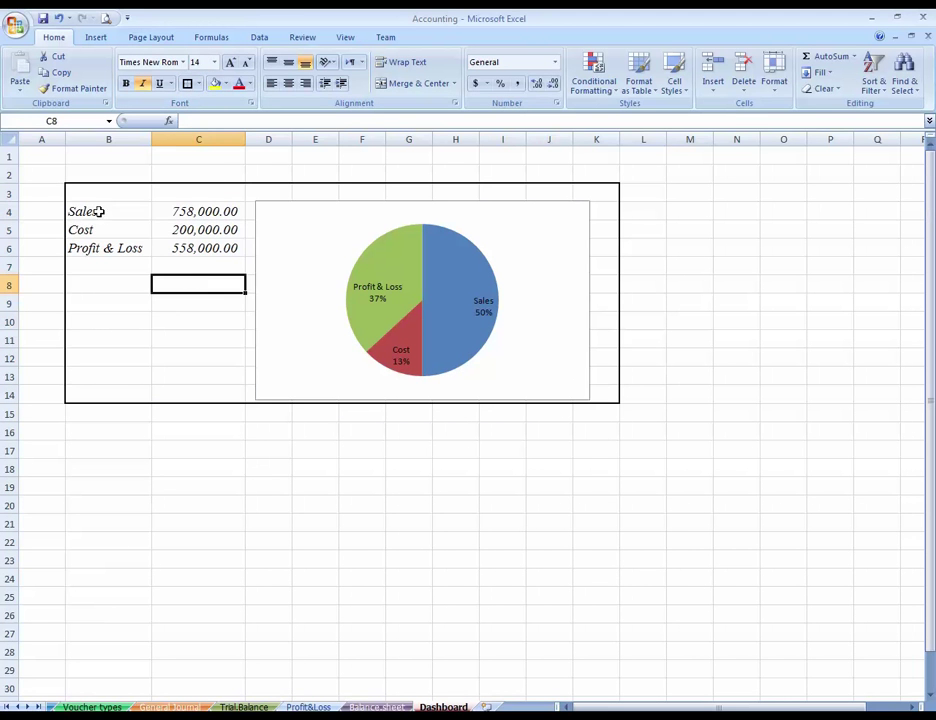
Step: Apply all borders to the summary figures in B4:C6 and make their text bold
{"action": "left_click_drag", "start_coordinate": [94, 211], "coordinate": [198, 246]}
{"action": "left_click", "coordinate": [199, 84]}
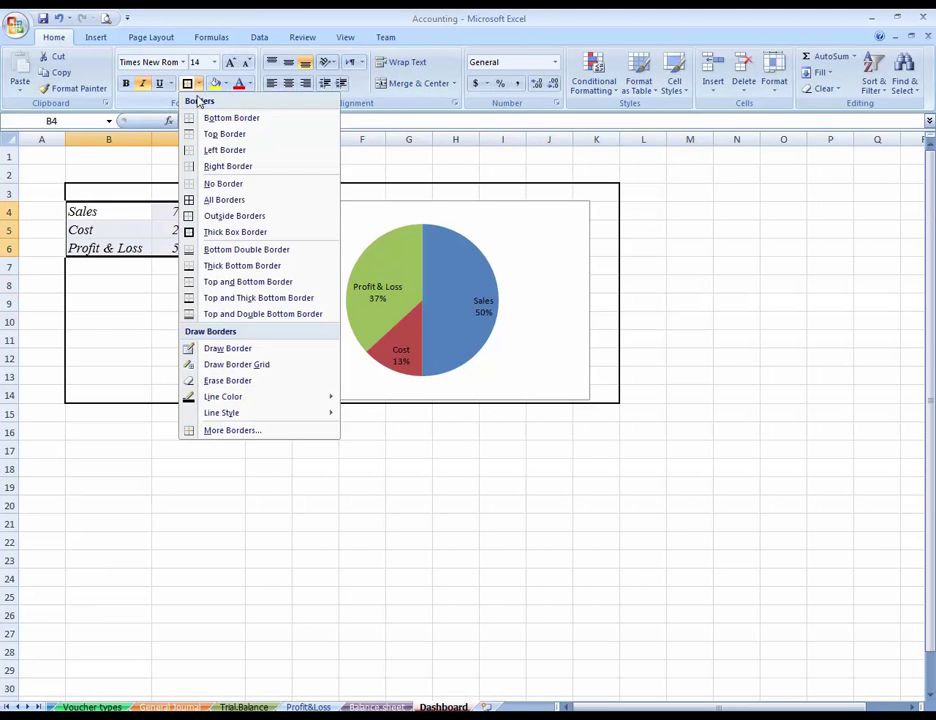
{"action": "left_click", "coordinate": [230, 200]}
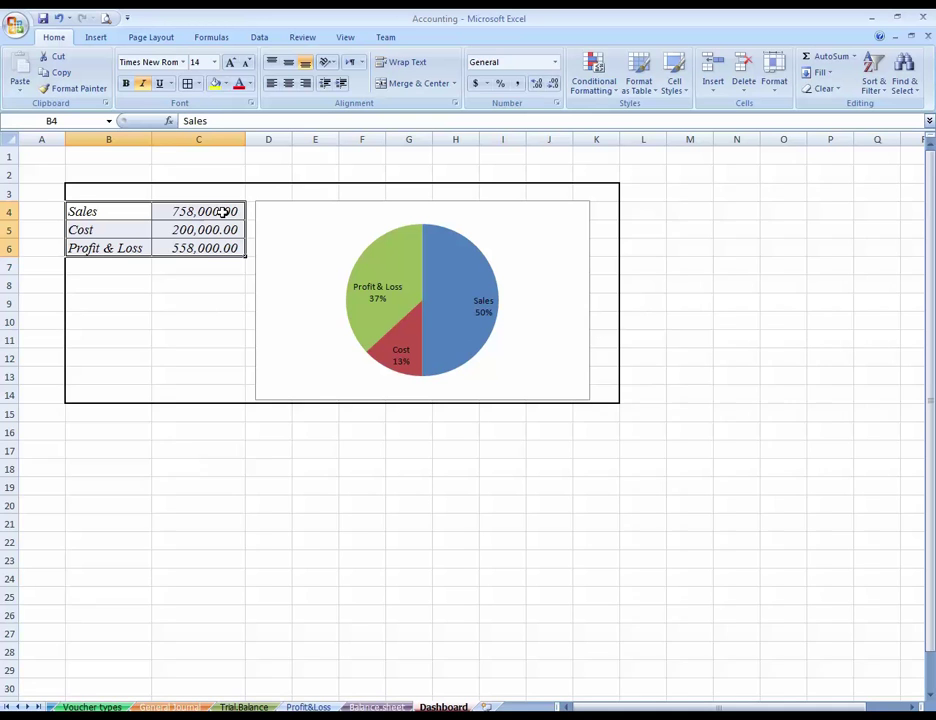
{"action": "key", "text": "ctrl+b"}
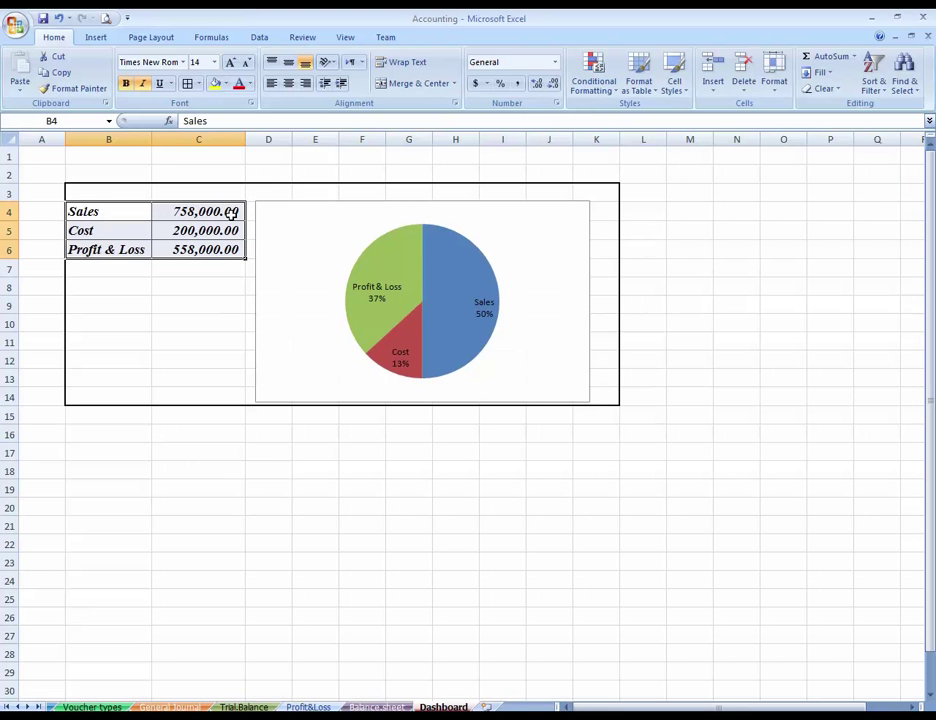
{"action": "left_click", "coordinate": [303, 447]}
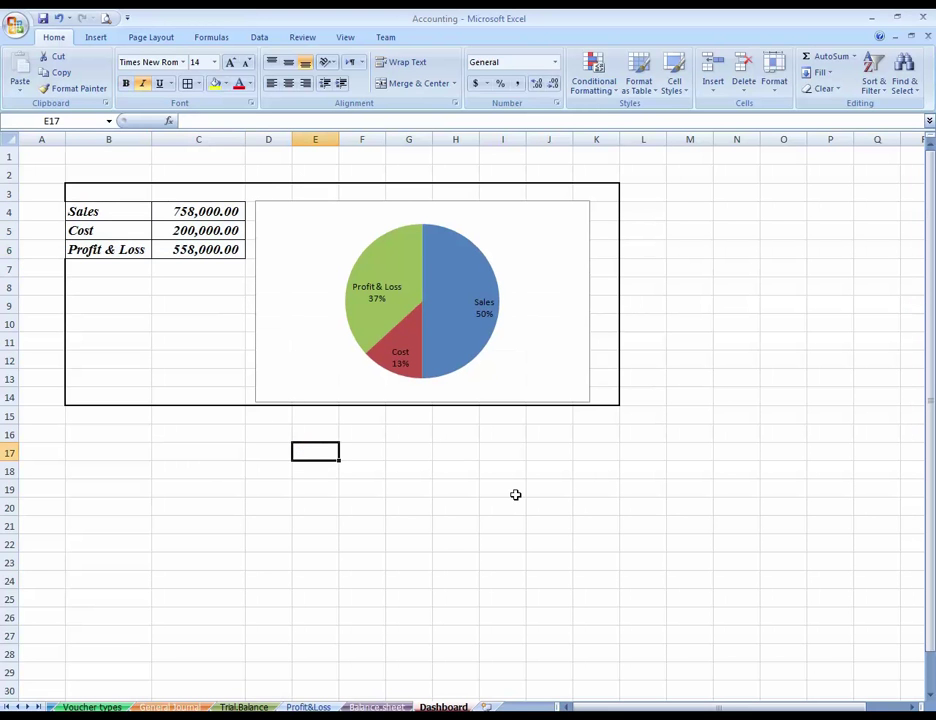
Step: Paste the Common Financial Ratios table at B17, listing Debt Ratio, Current Ratio, Working Capital, Assets-to-Equity Ratio and Debt-to-Equity Ratio with their formulas
{"action": "left_click_drag", "start_coordinate": [88, 450], "coordinate": [615, 619]}
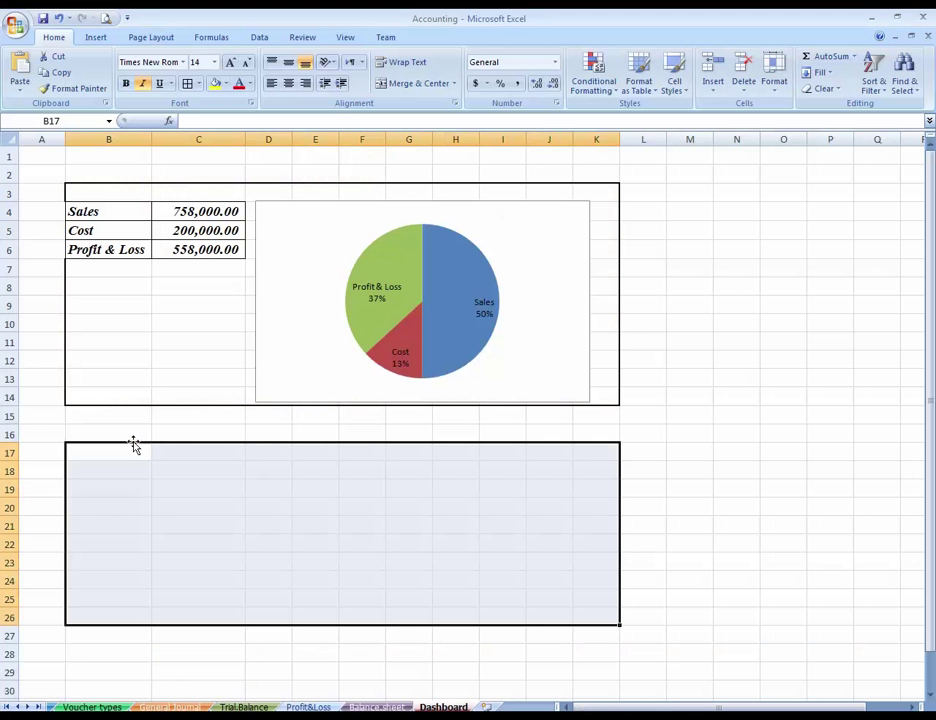
{"action": "type", "text": "Common Financial Ratios Debt Ratio (Total Liabilities / Total Assets) Current Ratio (Current Assets / Current Liabilities) Working Capital (Current Assets - Current Liabilities) Assets-to-Equity Ratio (Total Assets / Owner's Equity) Debt-to-Equity Ratio (Total Liabilities / Owner's Equity)"}
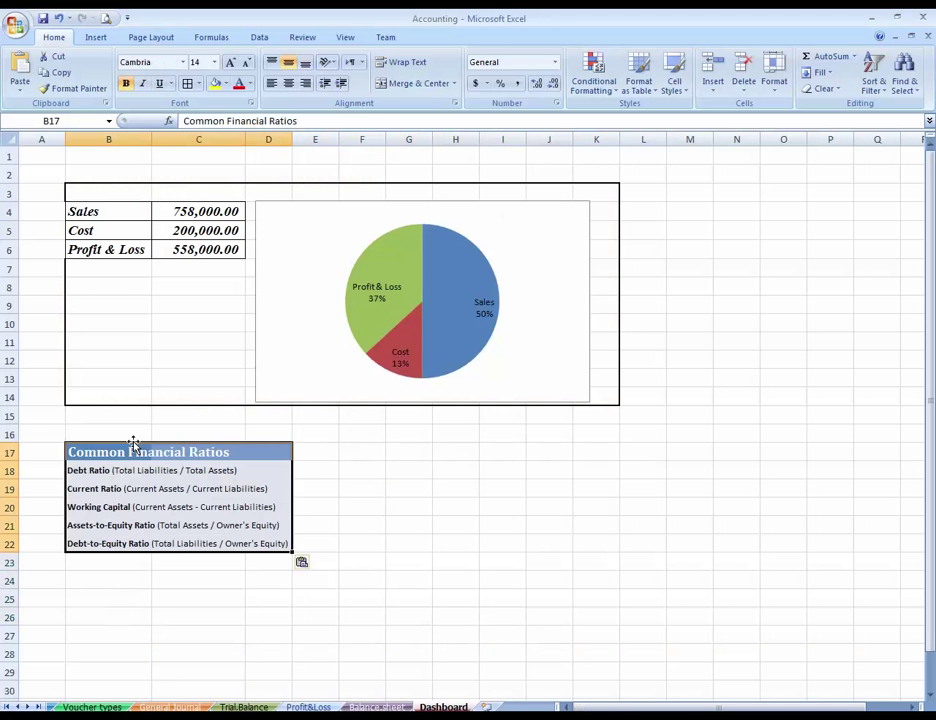
{"action": "key", "text": "Down"}
{"action": "key", "text": "Up"}
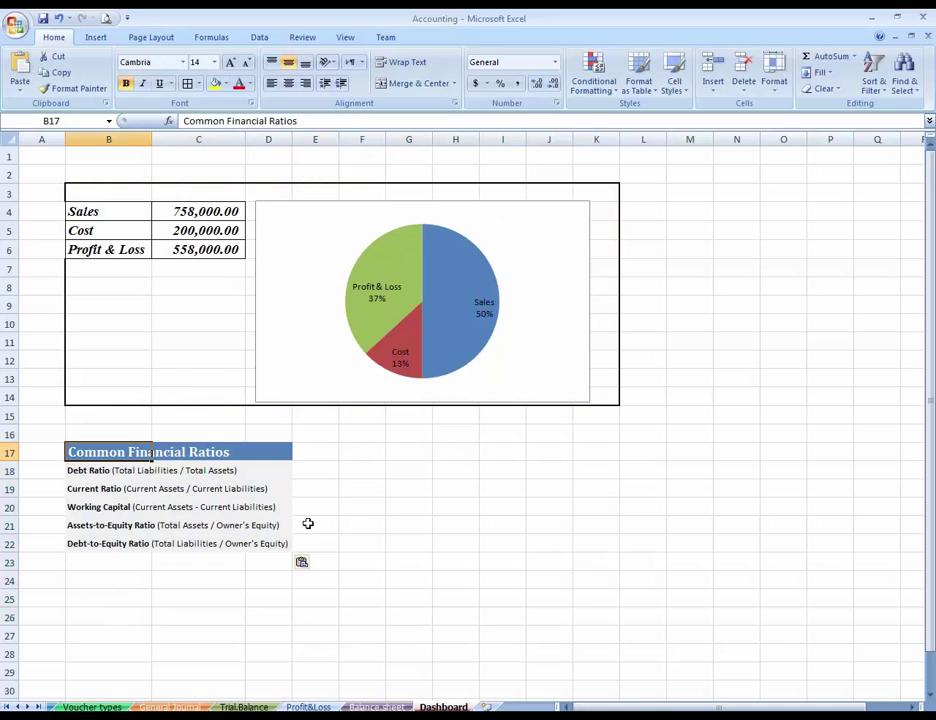
{"action": "key", "text": "Right"}
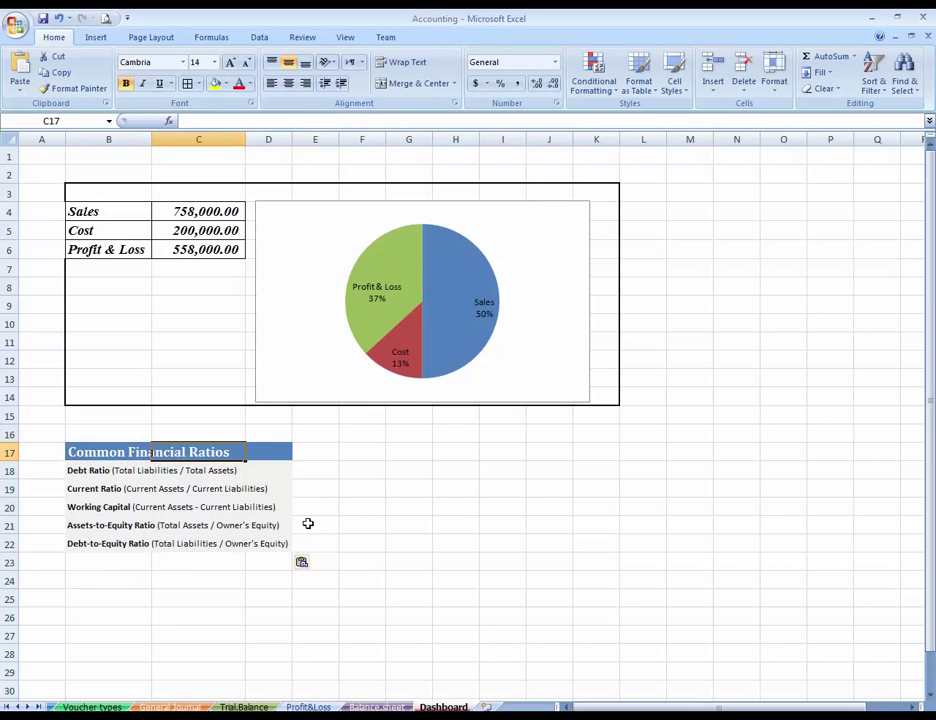
{"action": "key", "text": "Down"}
{"action": "key", "text": "Right"}
{"action": "key", "text": "Up"}
{"action": "key", "text": "Left"}
{"action": "key", "text": "Right"}
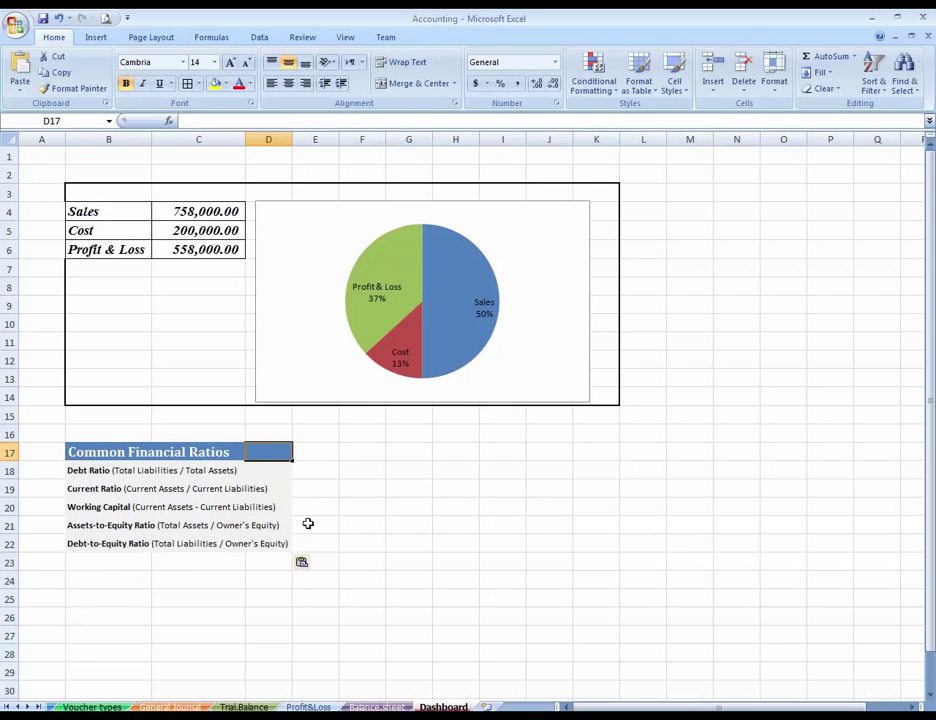
Step: Widen column B slightly and column D to about the same width to give the Common Financial Ratios table more room
{"action": "left_click", "coordinate": [322, 448]}
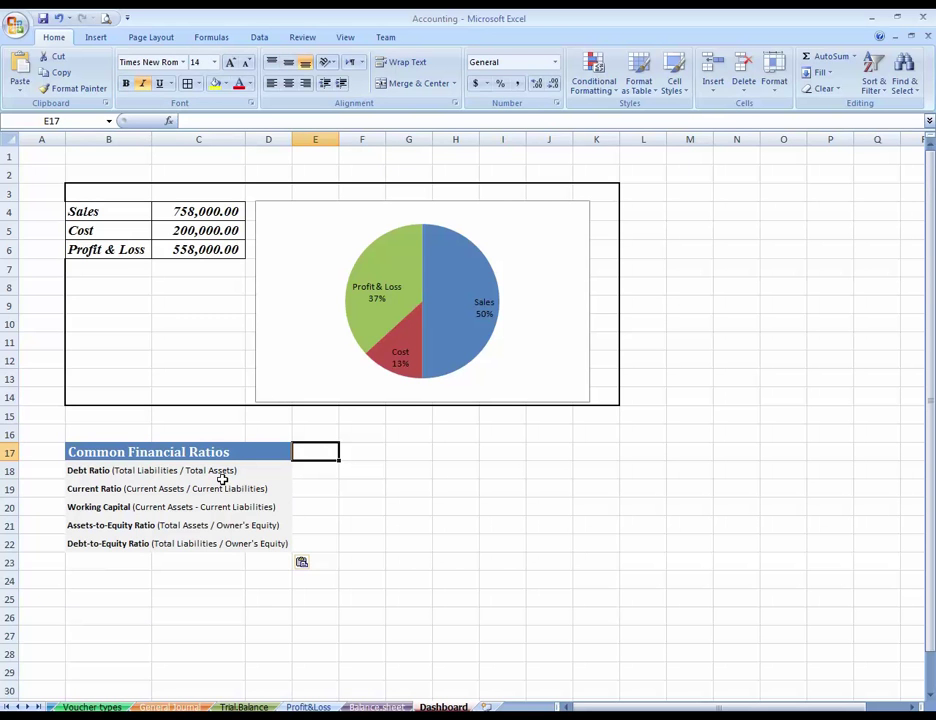
{"action": "left_click", "coordinate": [96, 451]}
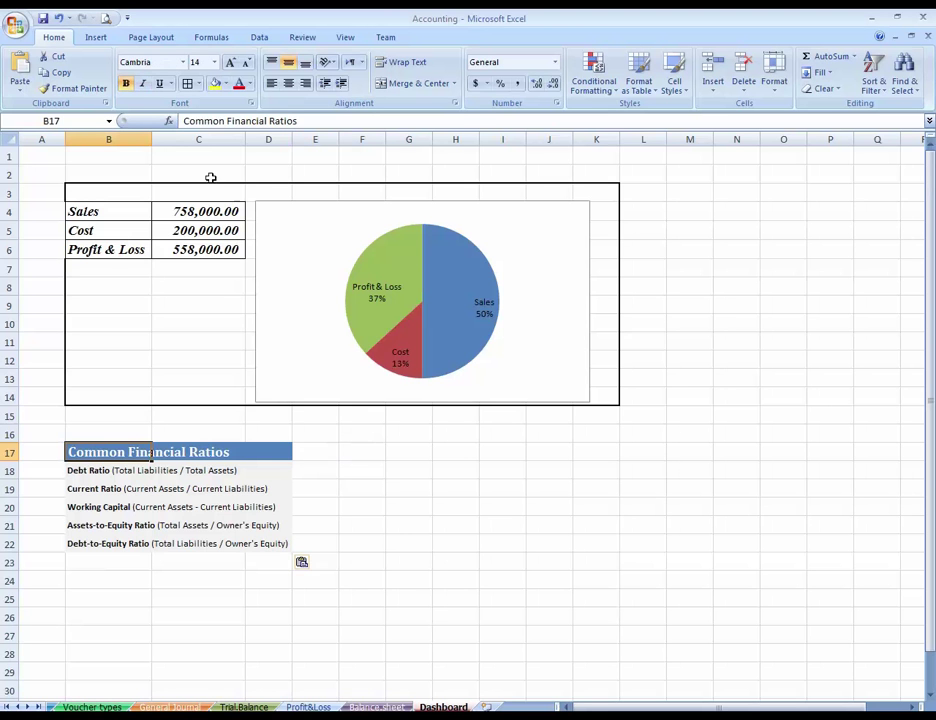
{"action": "double_click", "coordinate": [152, 139]}
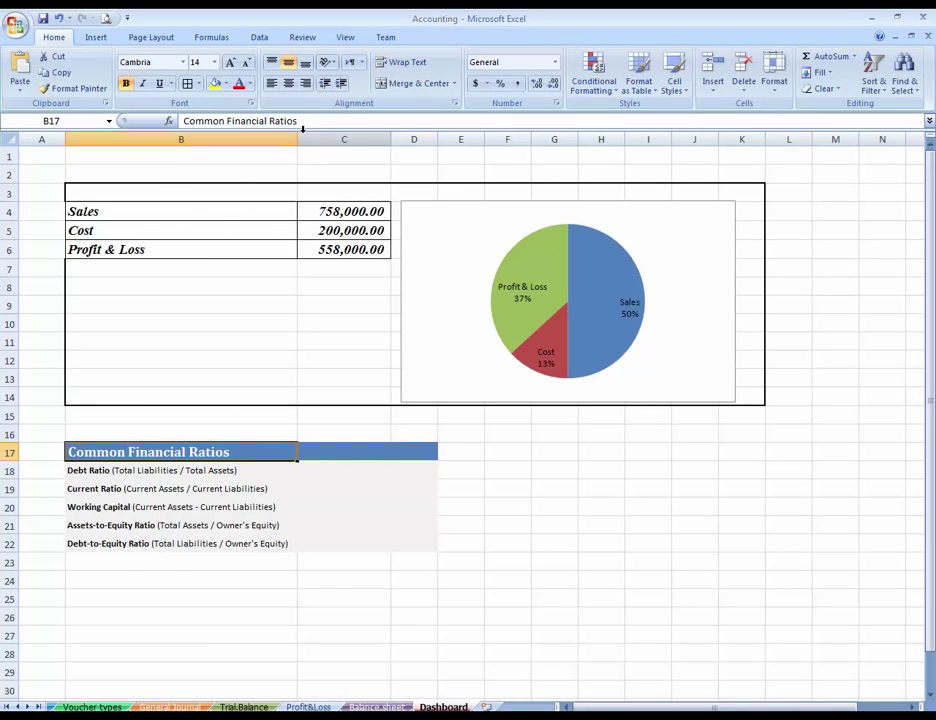
{"action": "left_click_drag", "start_coordinate": [299, 144], "coordinate": [170, 142]}
{"action": "left_click", "coordinate": [290, 473]}
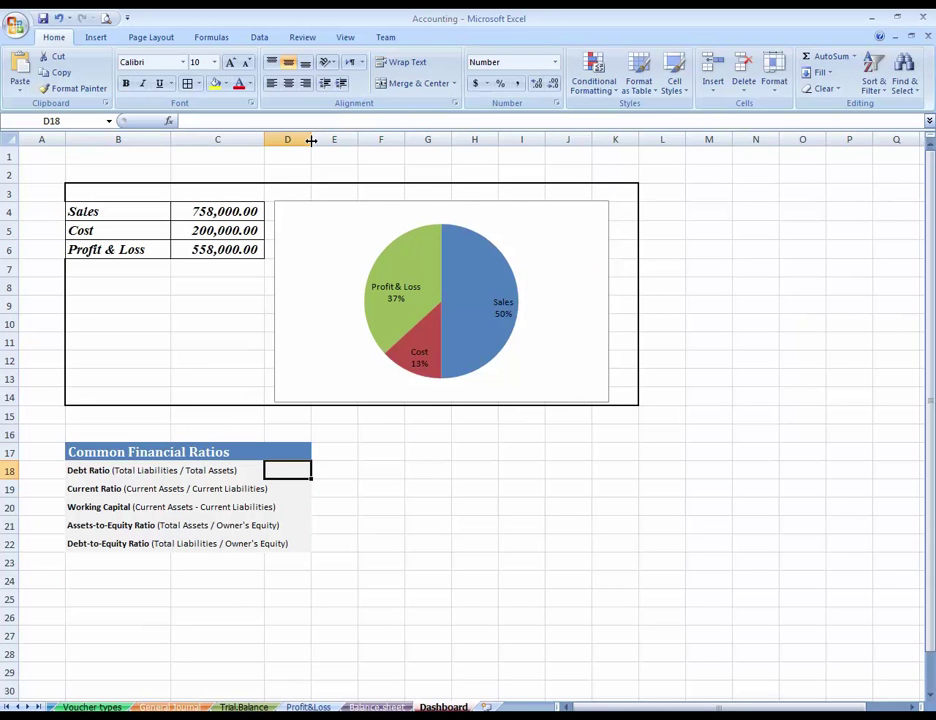
{"action": "left_click_drag", "start_coordinate": [311, 141], "coordinate": [370, 142]}
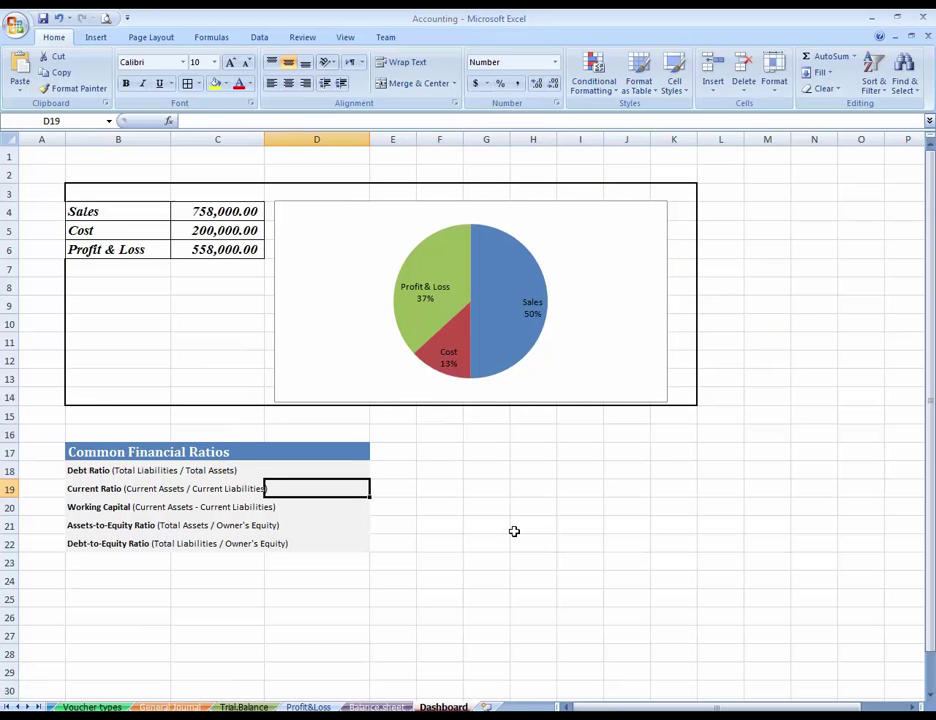
Step: Start the Debt Ratio formula in D18 and go to the Balance.sheet sheet for its references
{"action": "key", "text": "Up"}
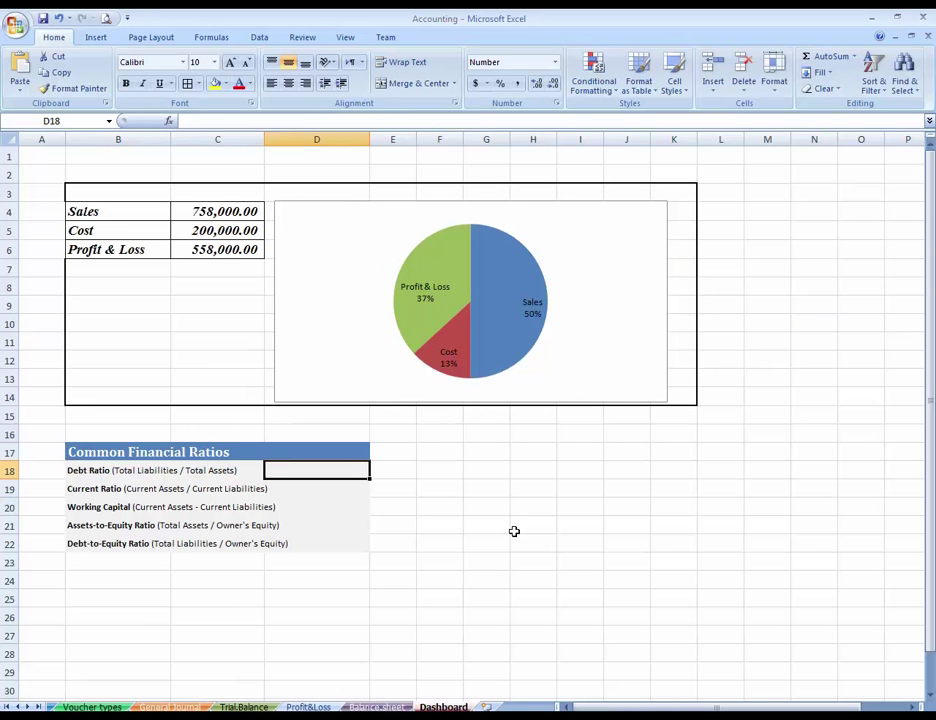
{"action": "key", "text": "Left"}
{"action": "key", "text": "Left"}
{"action": "key", "text": "Left"}
{"action": "key", "text": "Right"}
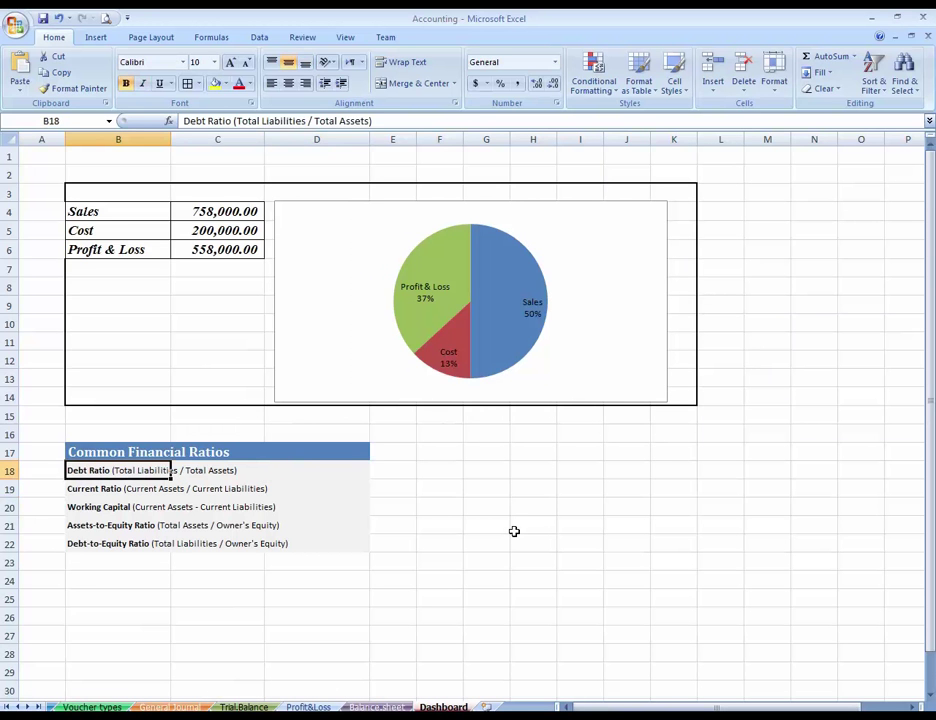
{"action": "key", "text": "Right"}
{"action": "key", "text": "Right"}
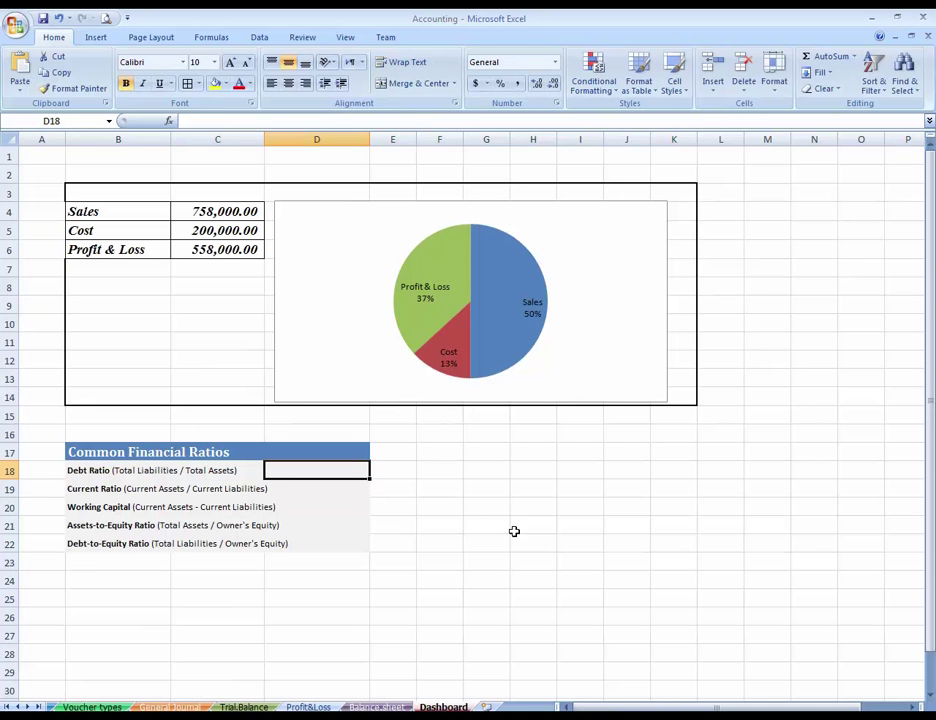
{"action": "type", "text": "="}
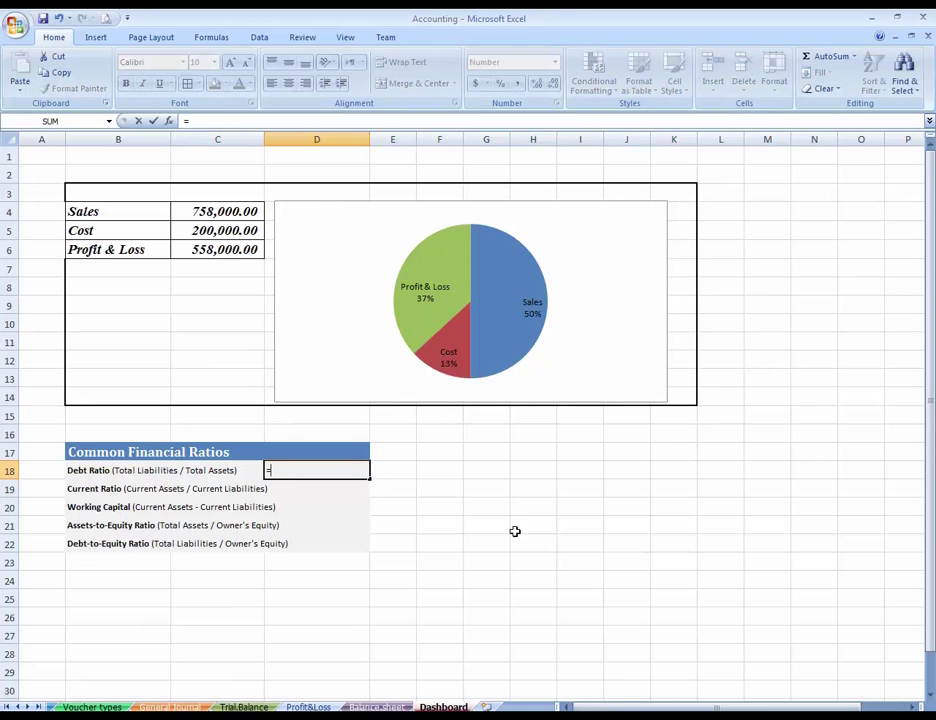
{"action": "left_click", "coordinate": [379, 705]}
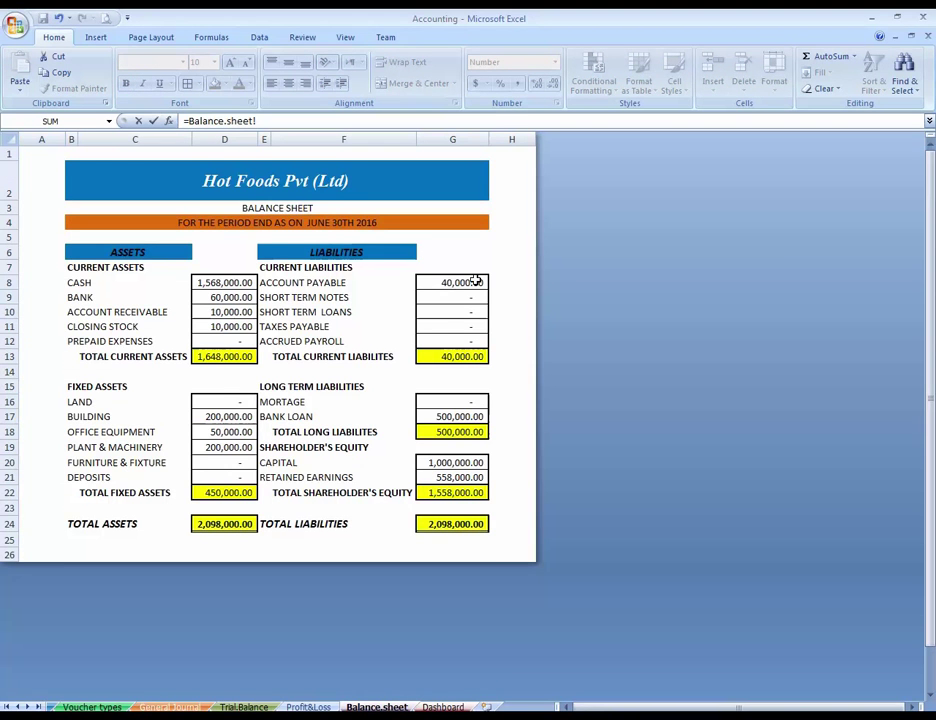
{"action": "left_click", "coordinate": [455, 356]}
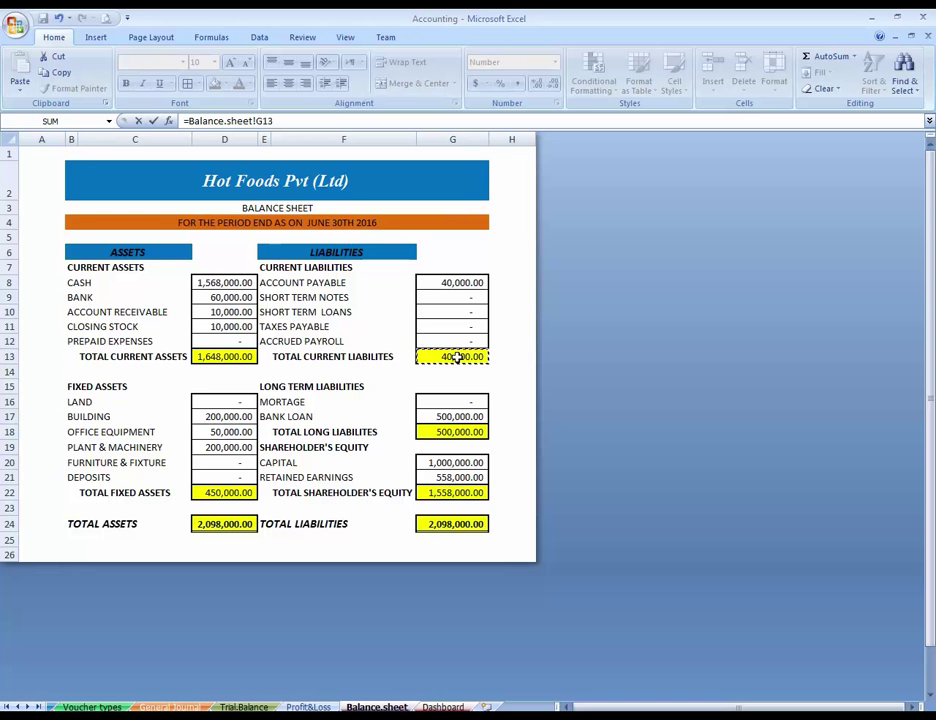
{"action": "key", "text": "BackSpace"}
{"action": "key", "text": "BackSpace"}
{"action": "key", "text": "BackSpace"}
{"action": "key", "text": "BackSpace"}
{"action": "key", "text": "BackSpace"}
{"action": "key", "text": "BackSpace"}
{"action": "key", "text": "BackSpace"}
{"action": "key", "text": "BackSpace"}
{"action": "key", "text": "BackSpace"}
{"action": "key", "text": "BackSpace"}
{"action": "key", "text": "BackSpace"}
{"action": "key", "text": "BackSpace"}
{"action": "key", "text": "BackSpace"}
{"action": "key", "text": "BackSpace"}
{"action": "key", "text": "BackSpace"}
{"action": "key", "text": "BackSpace"}
{"action": "key", "text": "BackSpace"}
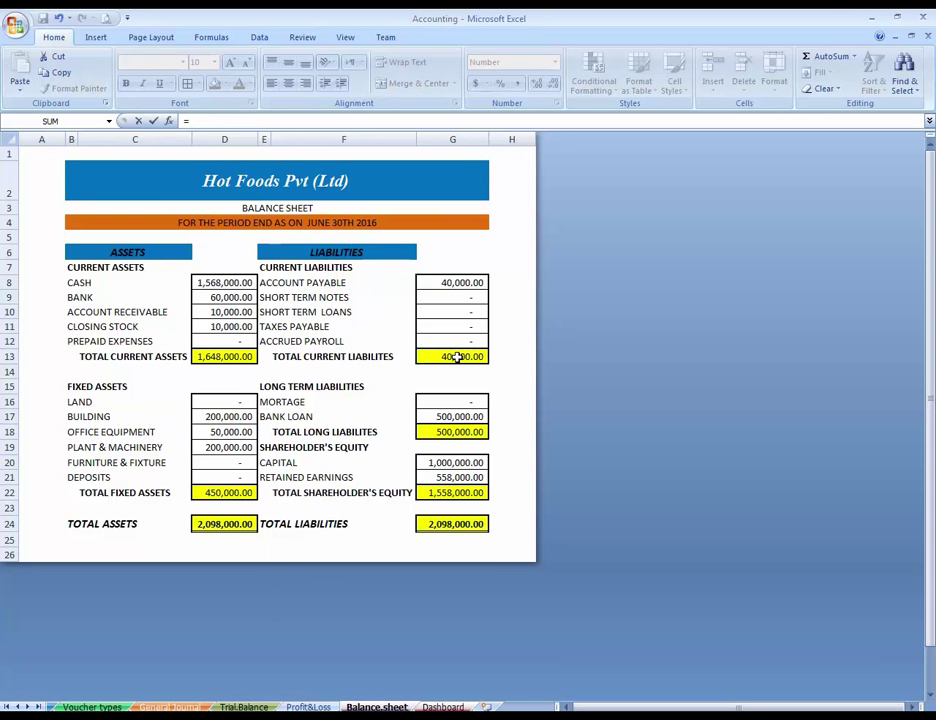
Step: Complete the Debt Ratio formula in D18 as =(Balance.sheet!G13+Balance.sheet!G18)/Balance.sheet!D24
{"action": "type", "text": "("}
{"action": "left_click", "coordinate": [455, 357]}
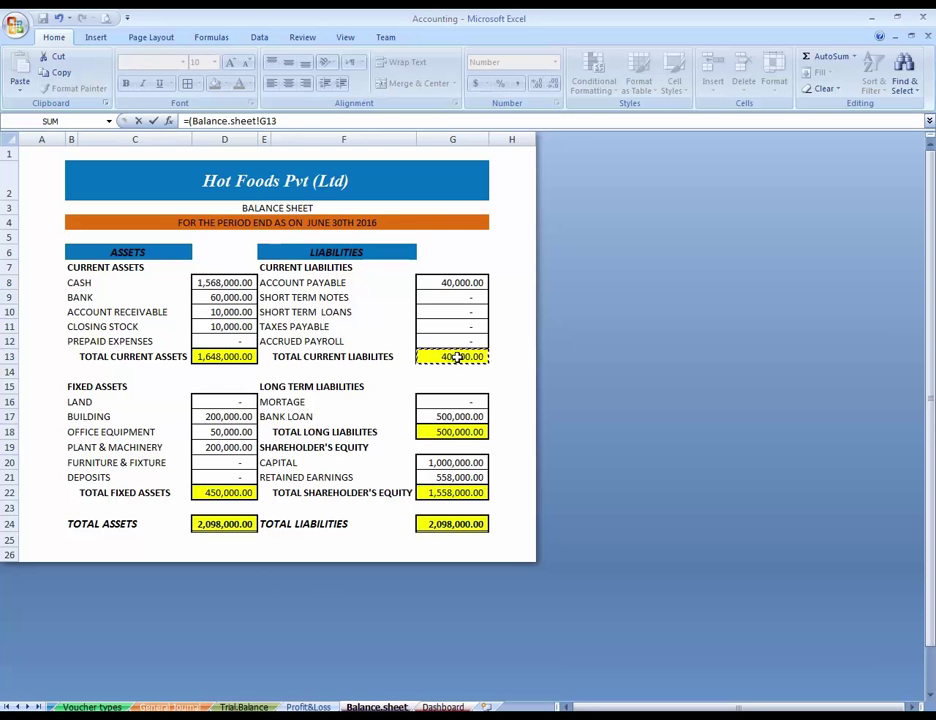
{"action": "type", "text": "+"}
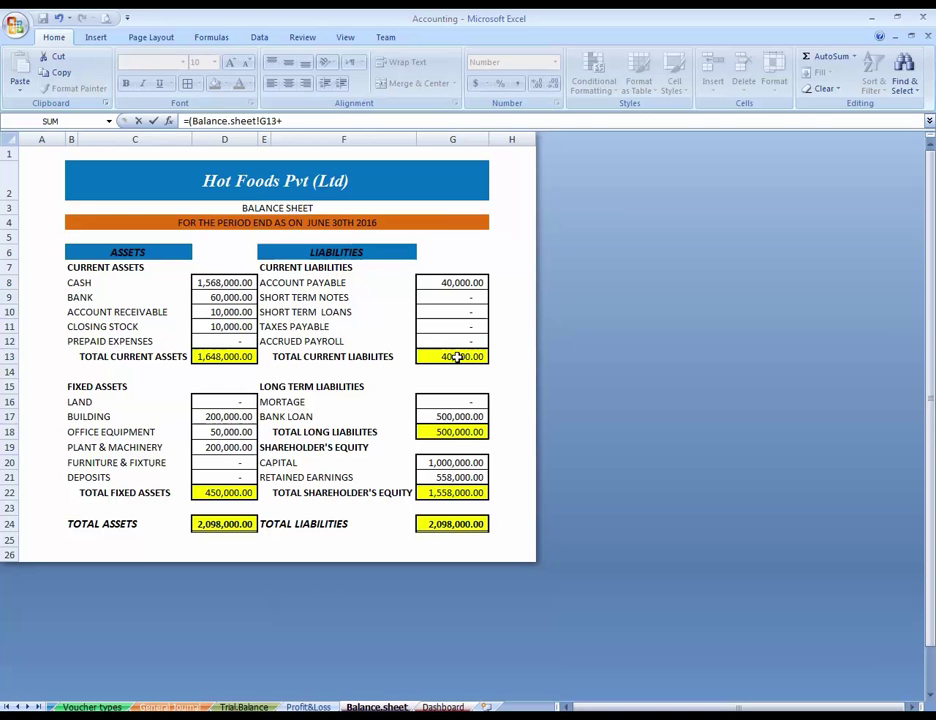
{"action": "left_click", "coordinate": [445, 431]}
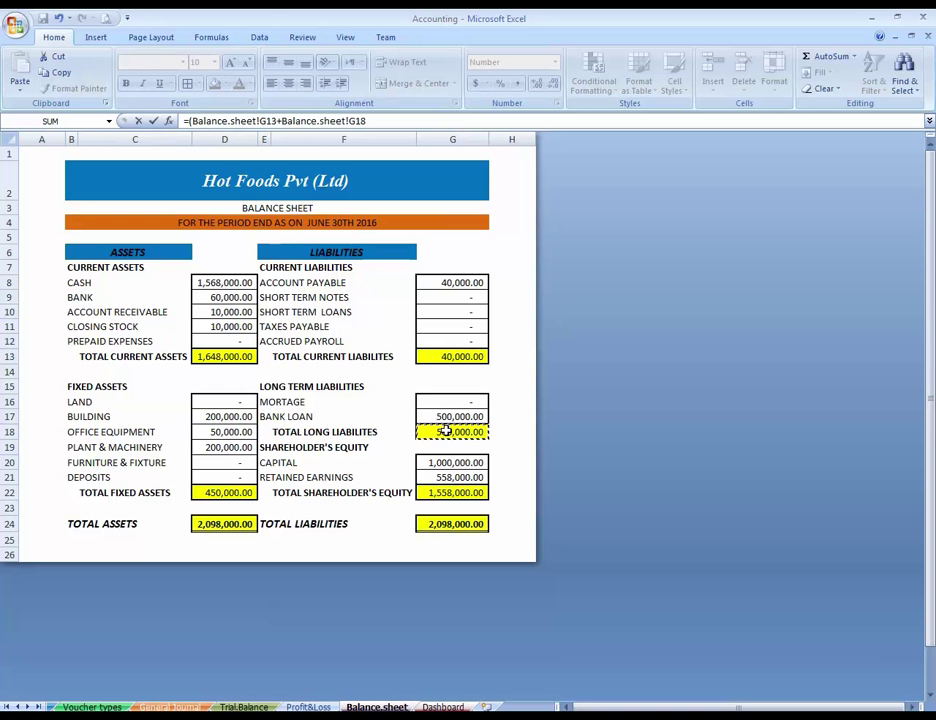
{"action": "type", "text": ")/"}
{"action": "left_click", "coordinate": [219, 525]}
{"action": "key", "text": "Return"}
{"action": "key", "text": "Up"}
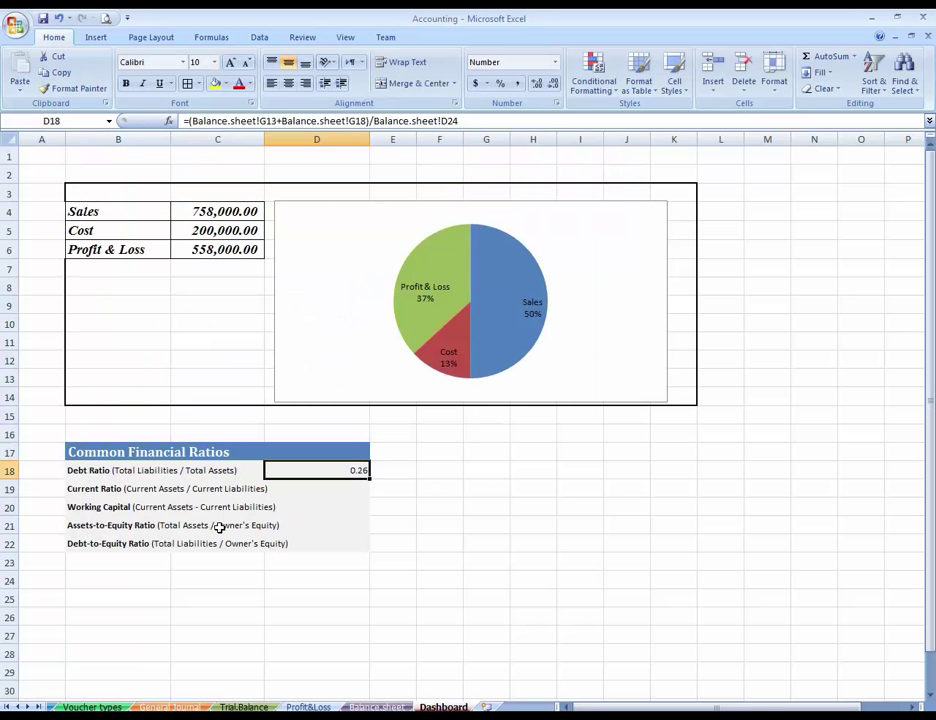
Step: Calculate the Current Ratio in D19 with =Balance.sheet!D13/Balance.sheet!G13, dividing total current assets by total current liabilities
{"action": "key", "text": "Up"}
{"action": "key", "text": "Down"}
{"action": "key", "text": "Down"}
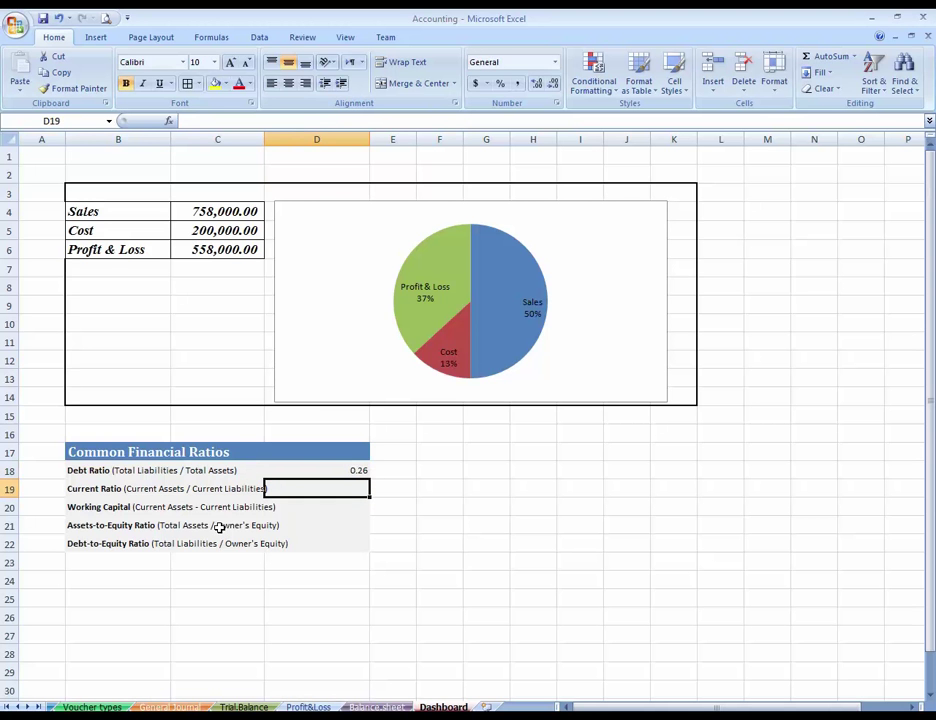
{"action": "type", "text": "="}
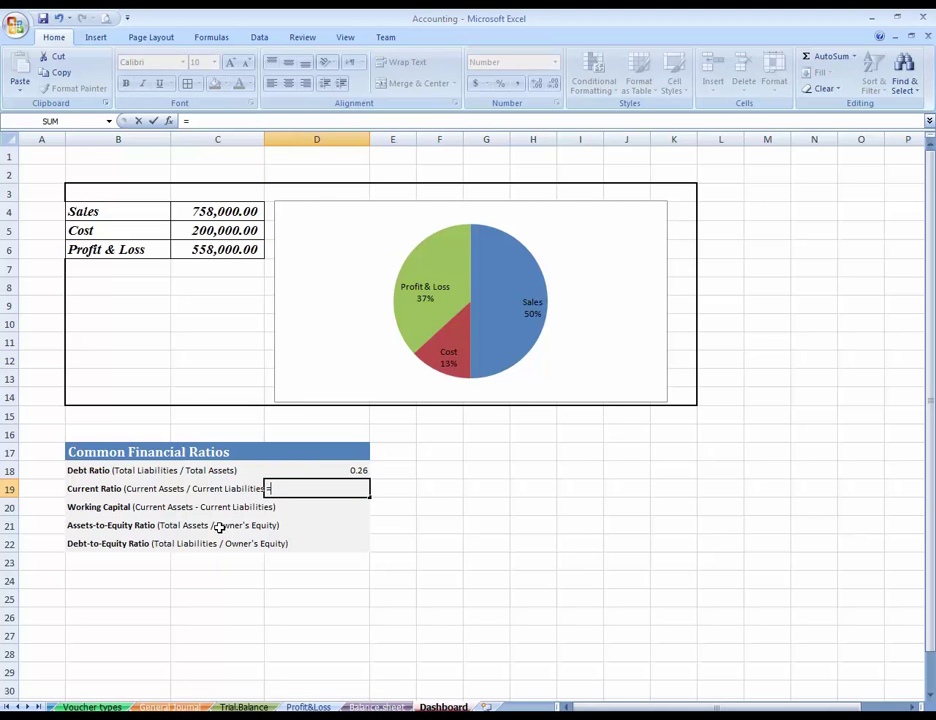
{"action": "key", "text": "ctrl+Page_Up"}
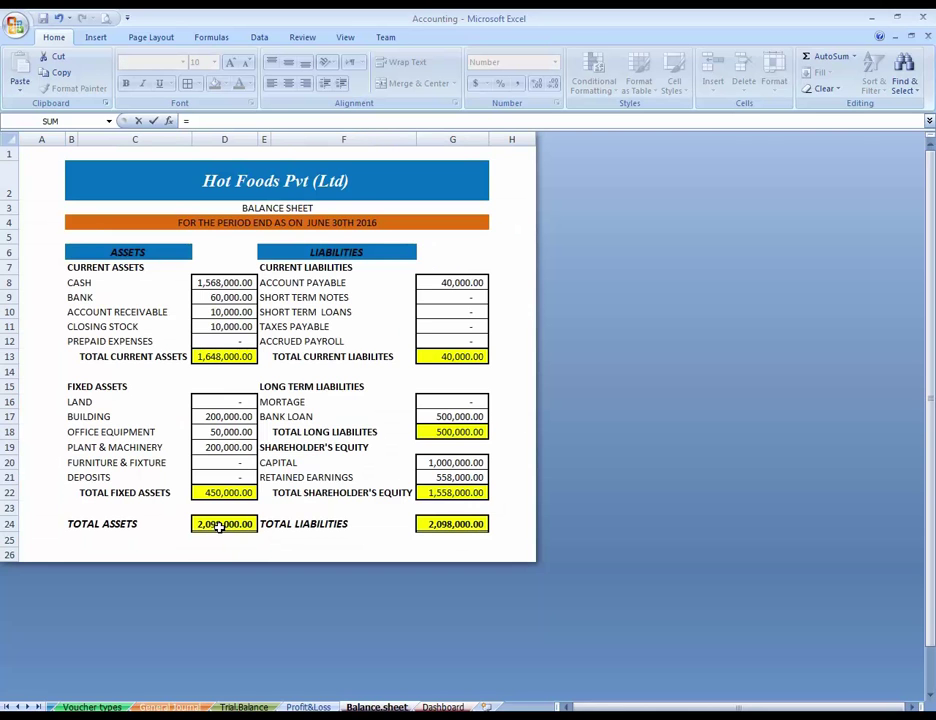
{"action": "left_click", "coordinate": [213, 354]}
{"action": "type", "text": "/"}
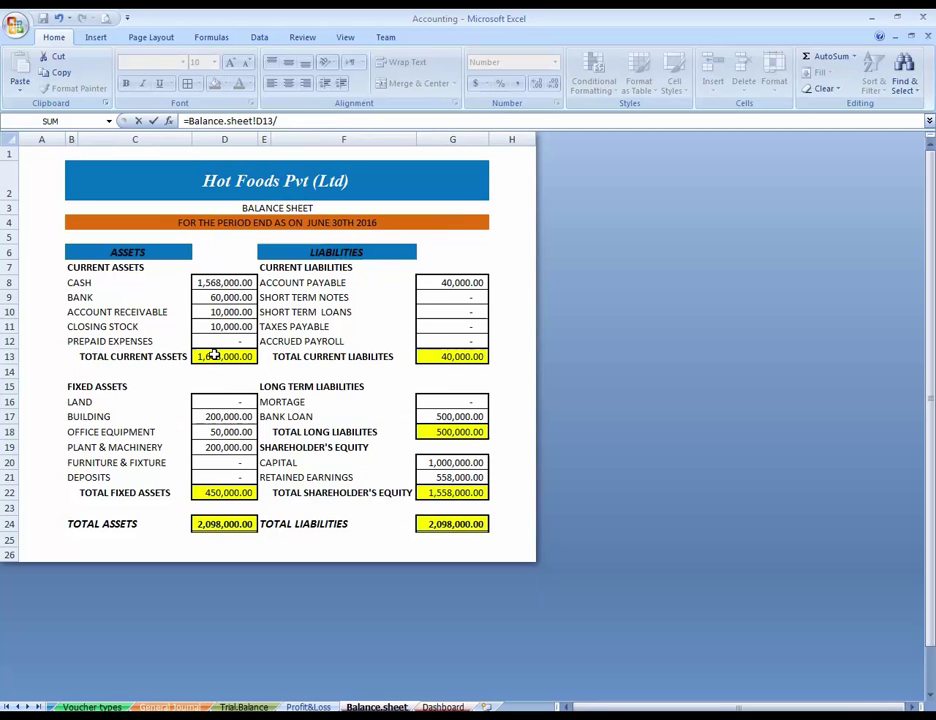
{"action": "left_click", "coordinate": [452, 360]}
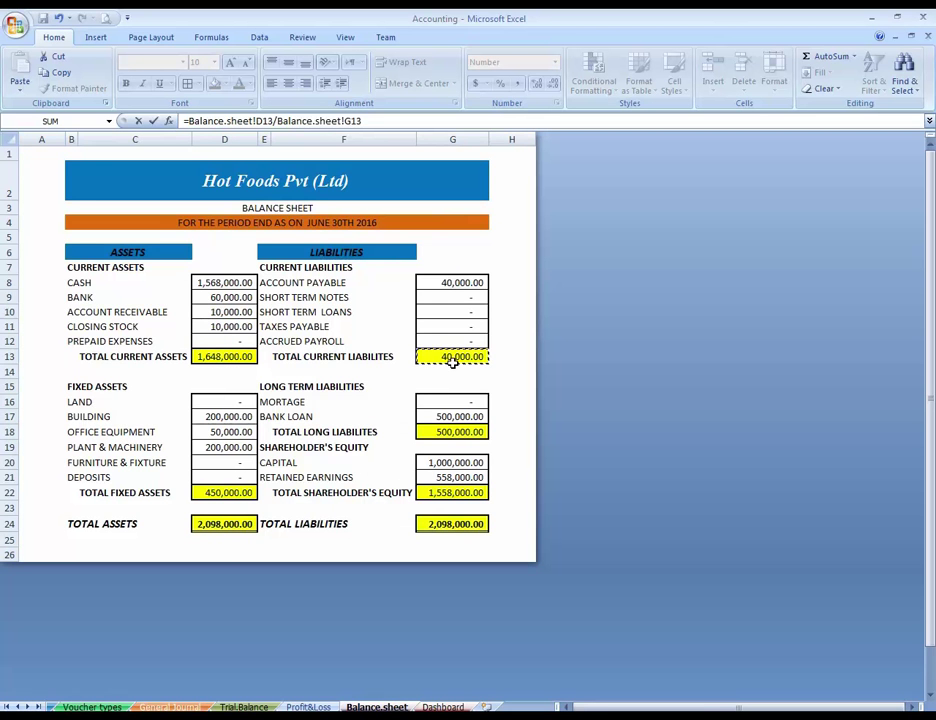
{"action": "key", "text": "Return"}
{"action": "key", "text": "Up"}
Step: Calculate Working Capital in D20 with =Balance.sheet!D13-Balance.sheet!G13, subtracting total current liabilities from total current assets
{"action": "key", "text": "Down"}
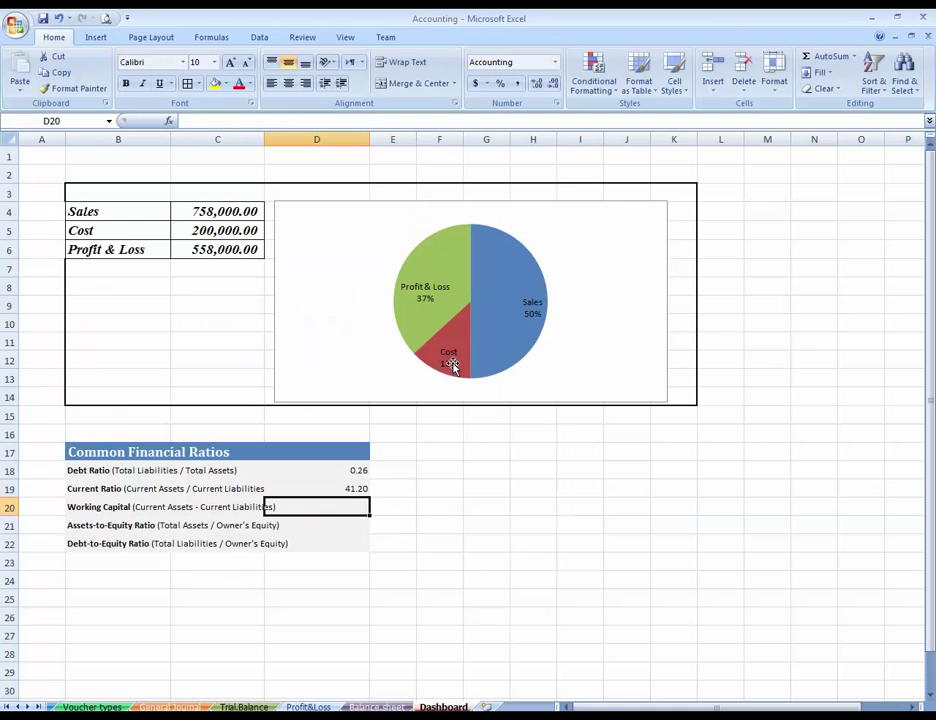
{"action": "key", "text": "Down"}
{"action": "key", "text": "Up"}
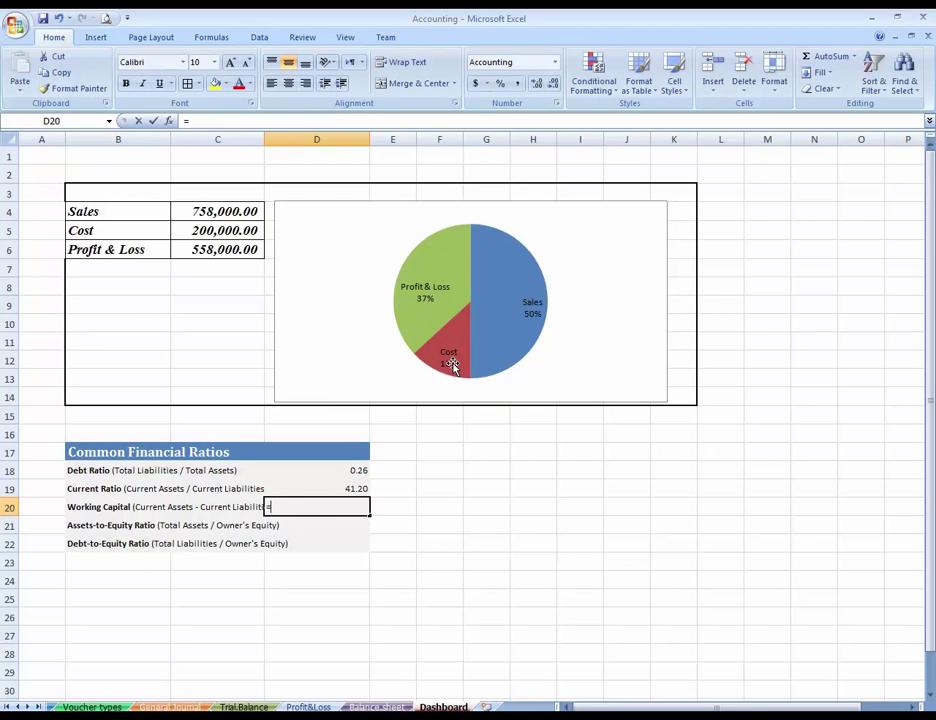
{"action": "type", "text": "="}
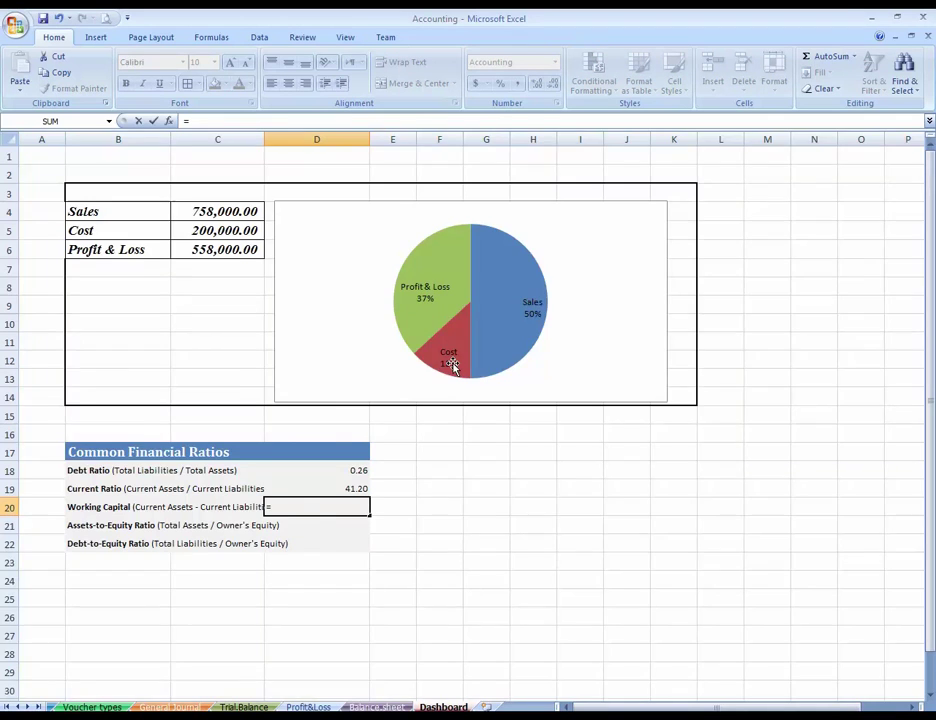
{"action": "key", "text": "ctrl+Page_Up"}
{"action": "left_click", "coordinate": [225, 353]}
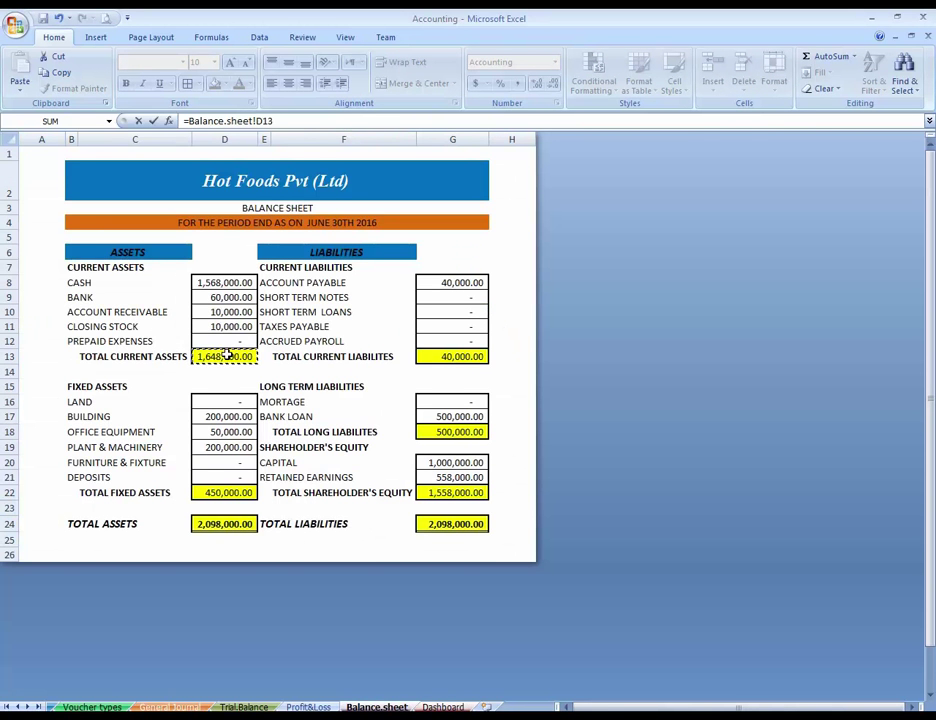
{"action": "type", "text": "-"}
{"action": "left_click", "coordinate": [446, 357]}
{"action": "key", "text": "Return"}
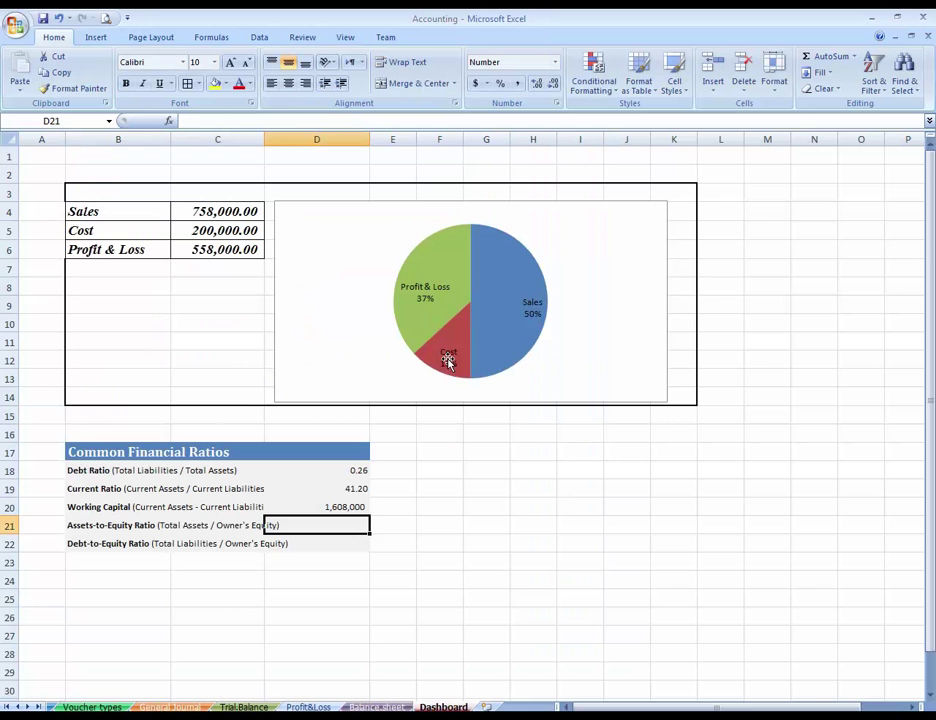
{"action": "key", "text": "Up"}
Step: Calculate the Assets-to-Equity Ratio in D21 with =Balance.sheet!D24/Balance.sheet!G22, dividing total assets by total shareholder's equity
{"action": "type", "text": "="}
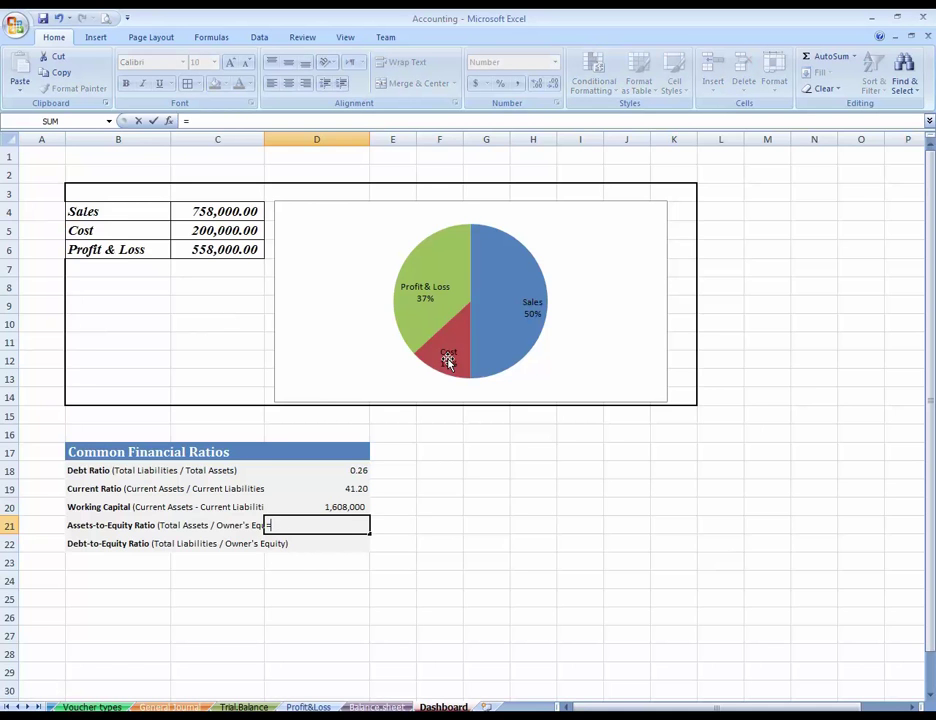
{"action": "key", "text": "ctrl+Page_Up"}
{"action": "left_click", "coordinate": [220, 522]}
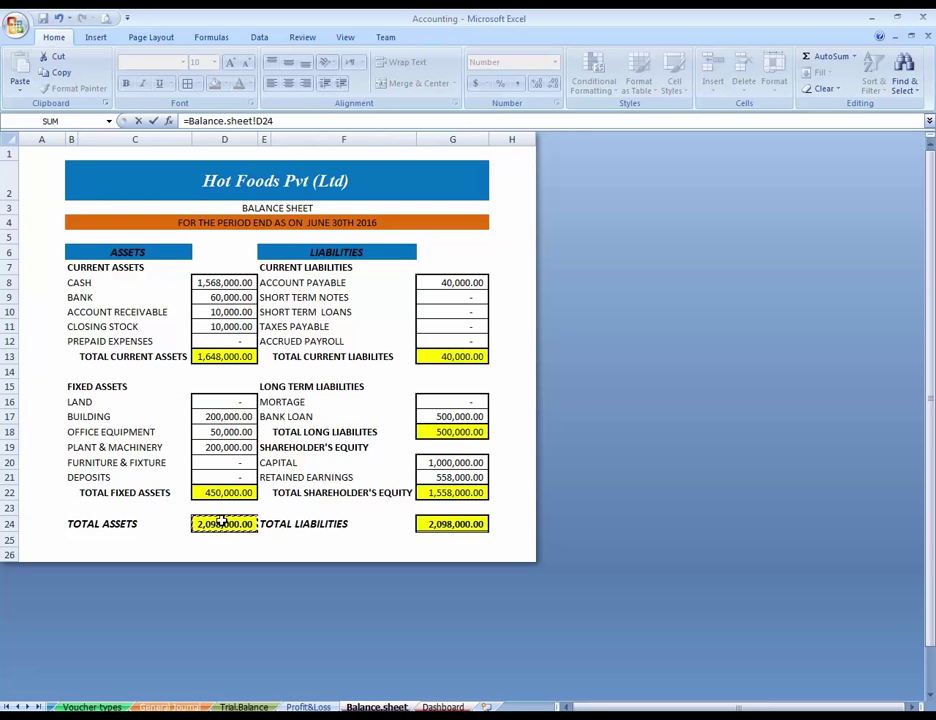
{"action": "type", "text": "/"}
{"action": "left_click", "coordinate": [464, 493]}
{"action": "key", "text": "Return"}
{"action": "key", "text": "Up"}
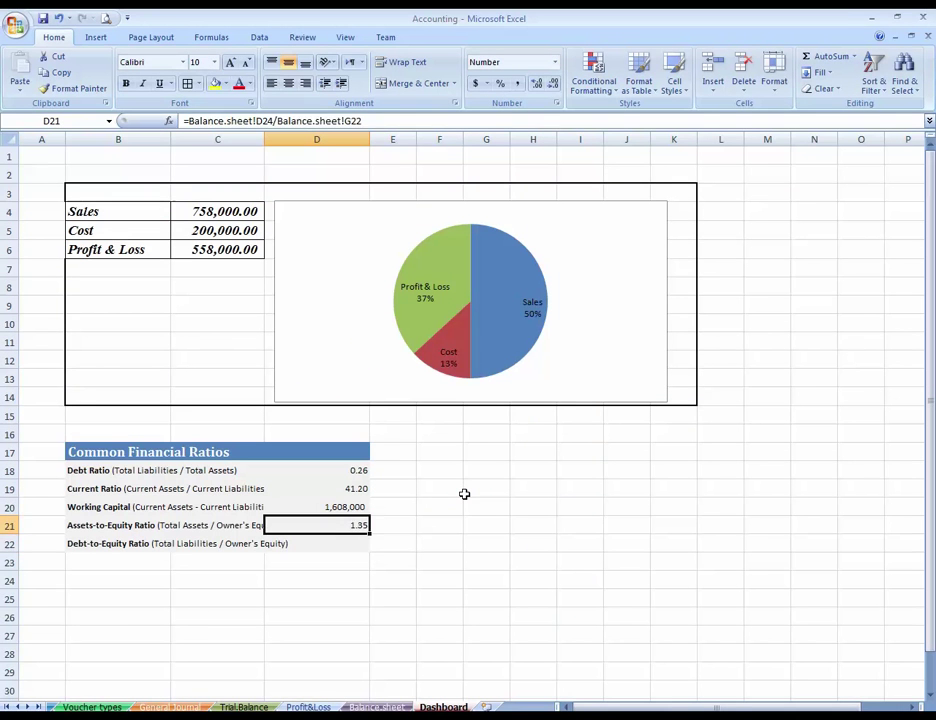
Step: Calculate the Debt-to-Equity Ratio in D22 with =(Balance.sheet!G13+Balance.sheet!G18)/Balance.sheet!G22, dividing total current and long-term liabilities by total shareholder's equity
{"action": "key", "text": "Down"}
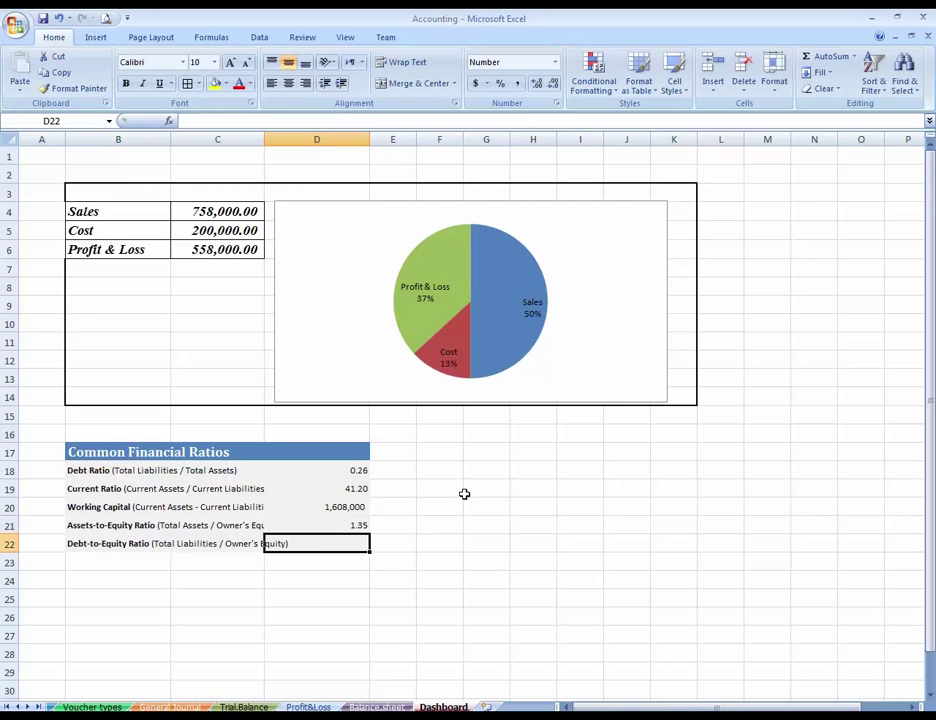
{"action": "type", "text": "="}
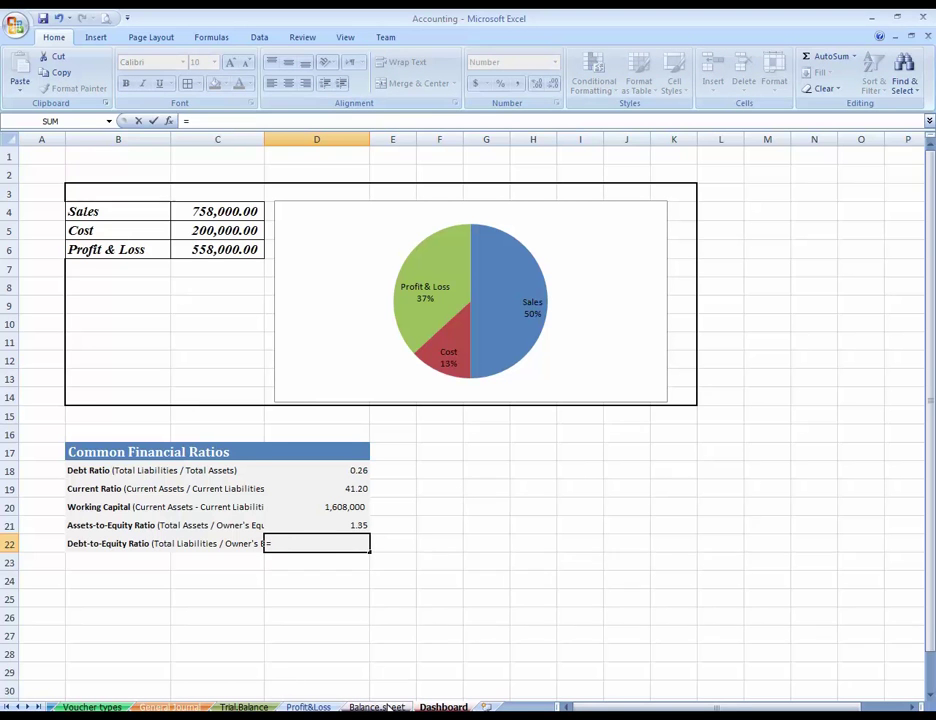
{"action": "left_click", "coordinate": [376, 707]}
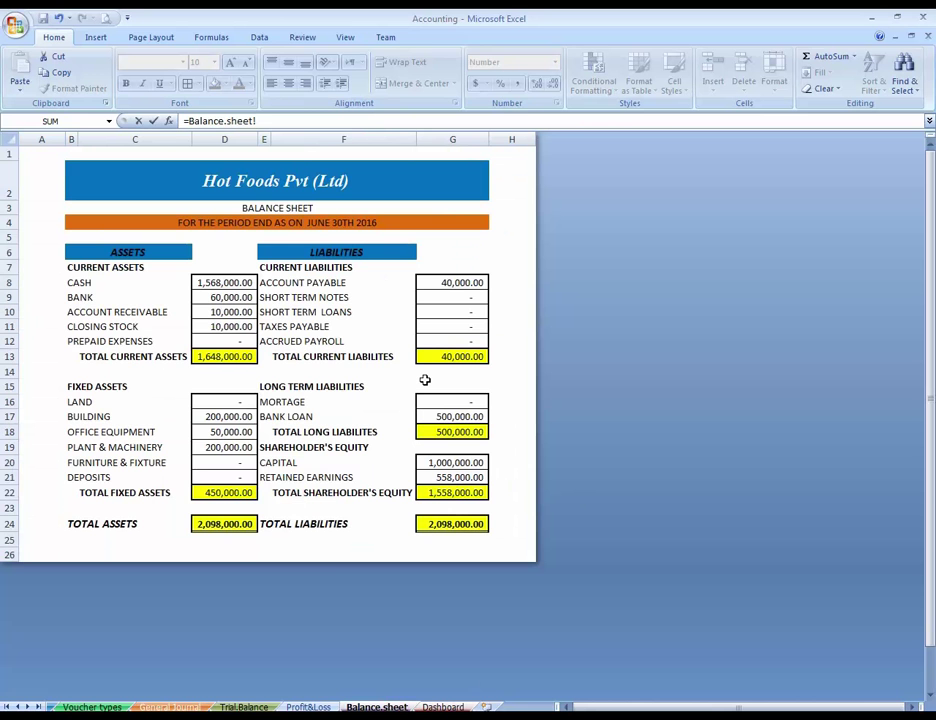
{"action": "key", "text": "BackSpace"}
{"action": "key", "text": "BackSpace"}
{"action": "key", "text": "BackSpace"}
{"action": "key", "text": "BackSpace"}
{"action": "key", "text": "BackSpace"}
{"action": "key", "text": "BackSpace"}
{"action": "key", "text": "BackSpace"}
{"action": "key", "text": "BackSpace"}
{"action": "key", "text": "BackSpace"}
{"action": "key", "text": "BackSpace"}
{"action": "key", "text": "BackSpace"}
{"action": "type", "text": "("}
{"action": "left_click", "coordinate": [452, 356]}
{"action": "type", "text": "+"}
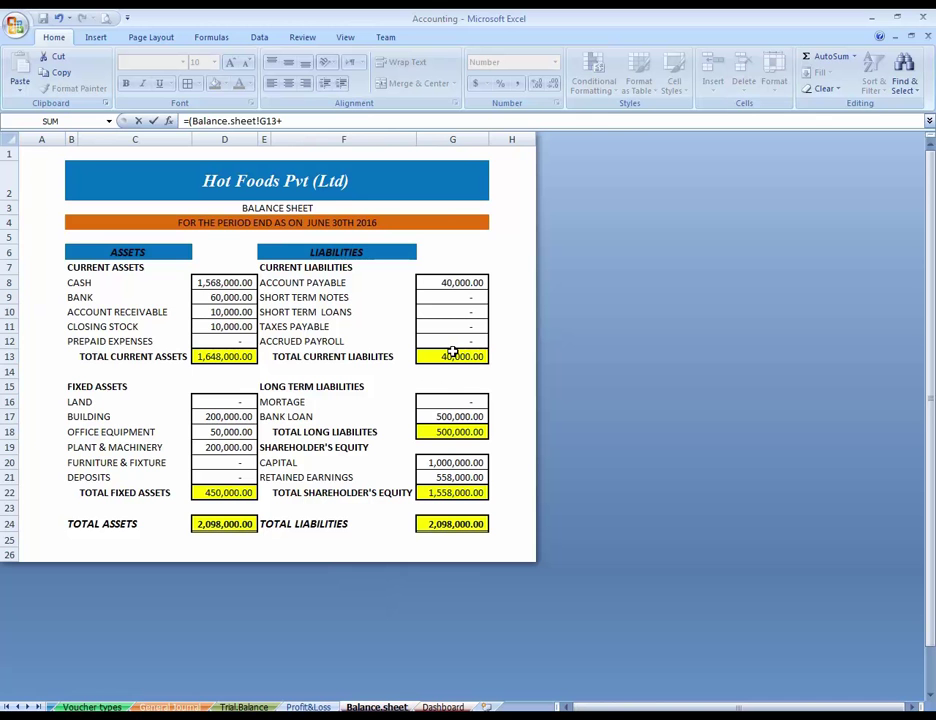
{"action": "left_click", "coordinate": [447, 433]}
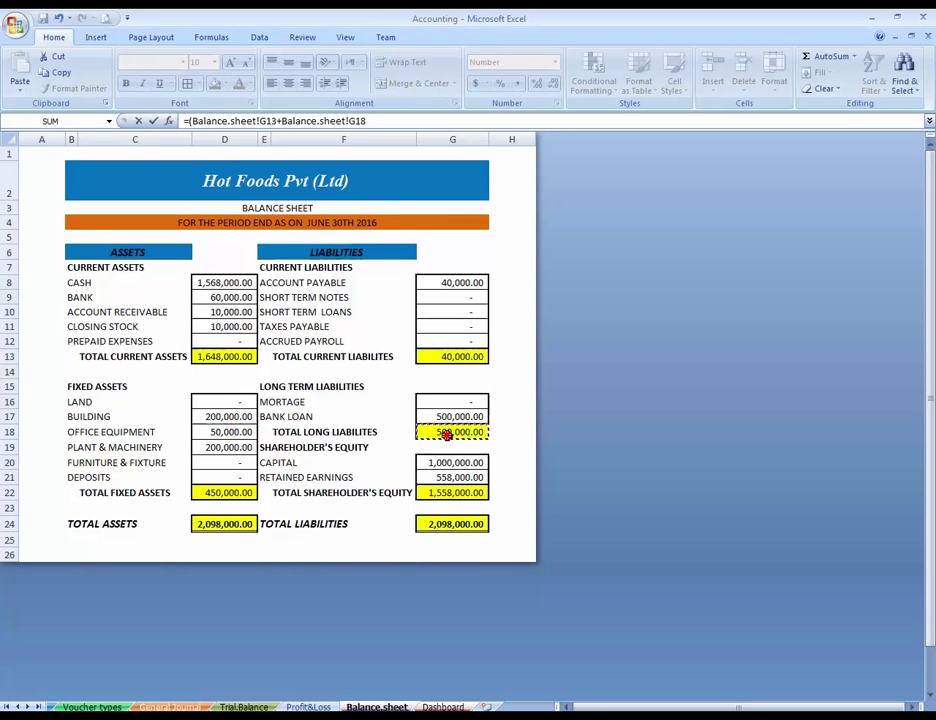
{"action": "type", "text": ")/"}
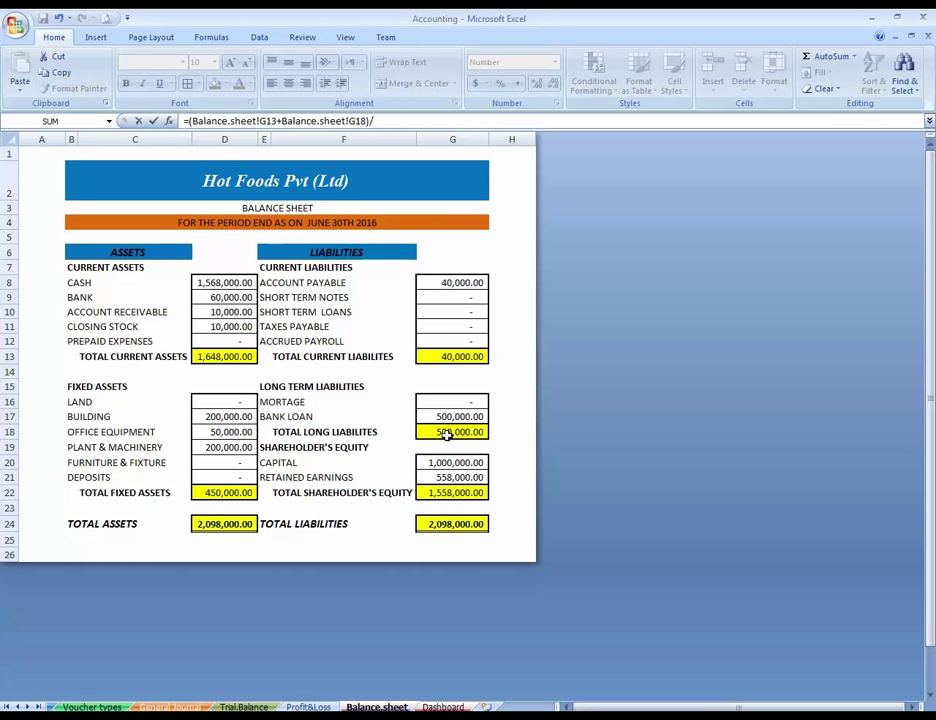
{"action": "left_click", "coordinate": [463, 492]}
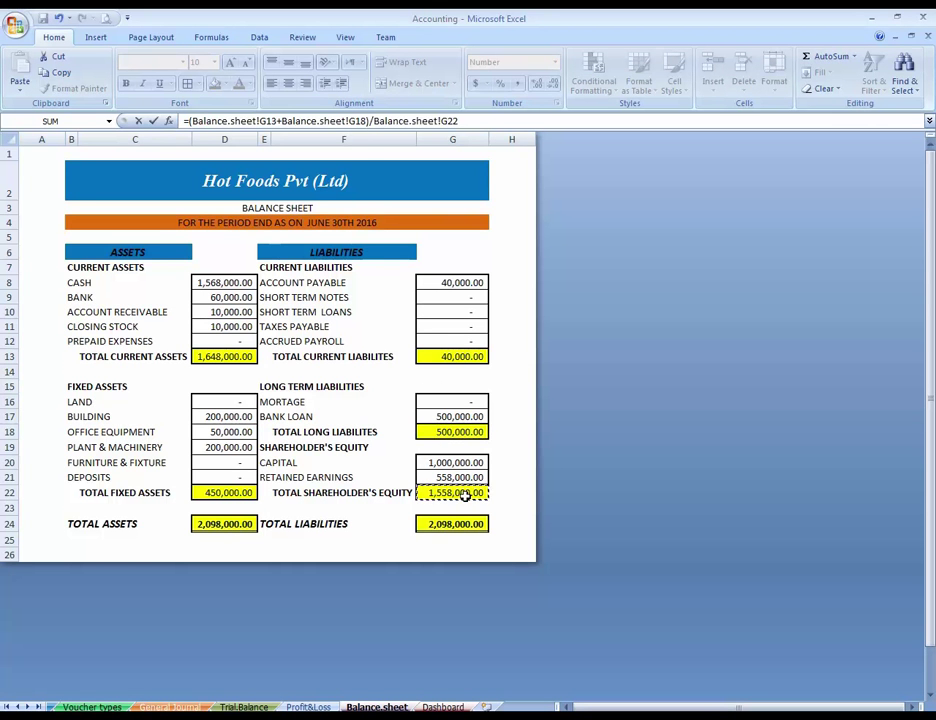
{"action": "key", "text": "Return"}
{"action": "key", "text": "Up"}
{"action": "key", "text": "Up"}
{"action": "key", "text": "Up"}
{"action": "key", "text": "Up"}
{"action": "key", "text": "Up"}
{"action": "key", "text": "Up"}
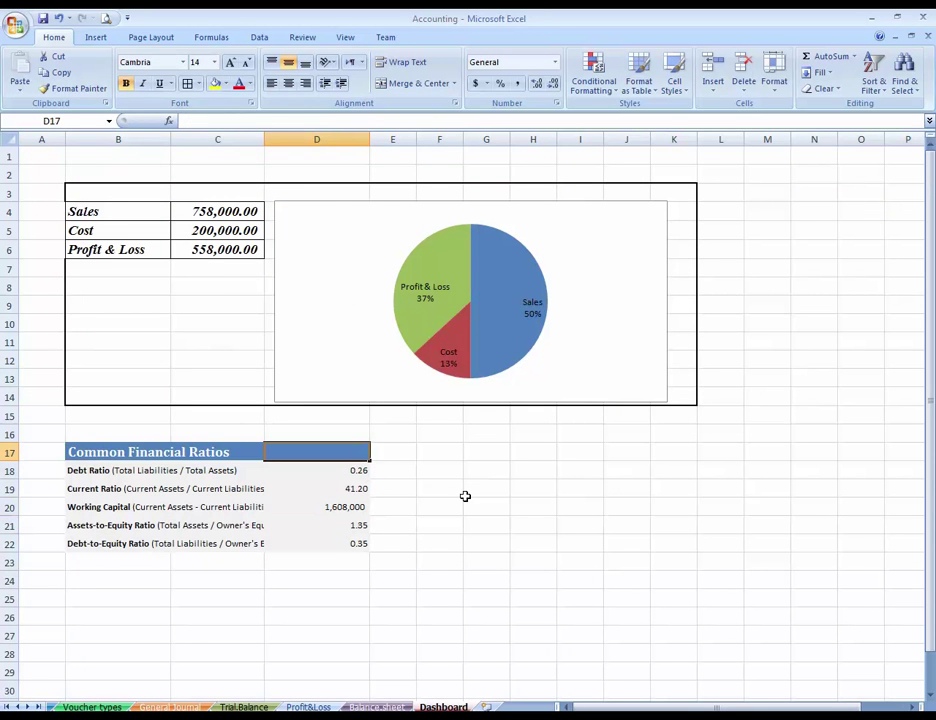
{"action": "key", "text": "Left"}
{"action": "key", "text": "Left"}
{"action": "key", "text": "Right"}
{"action": "key", "text": "Right"}
{"action": "key", "text": "Left"}
{"action": "key", "text": "Left"}
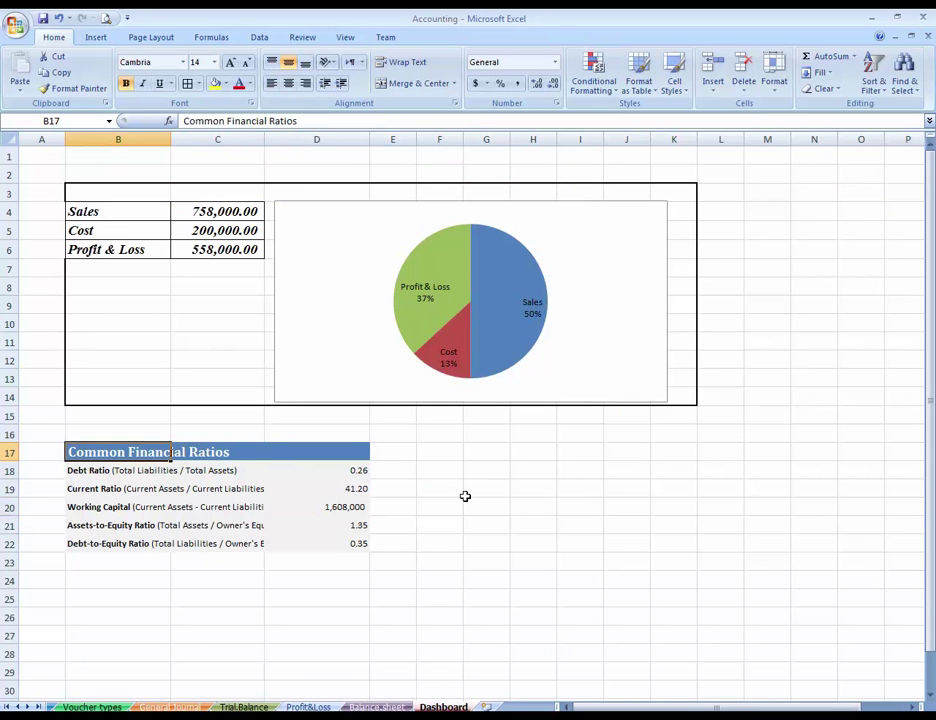
{"action": "key", "text": "Right"}
{"action": "key", "text": "Right"}
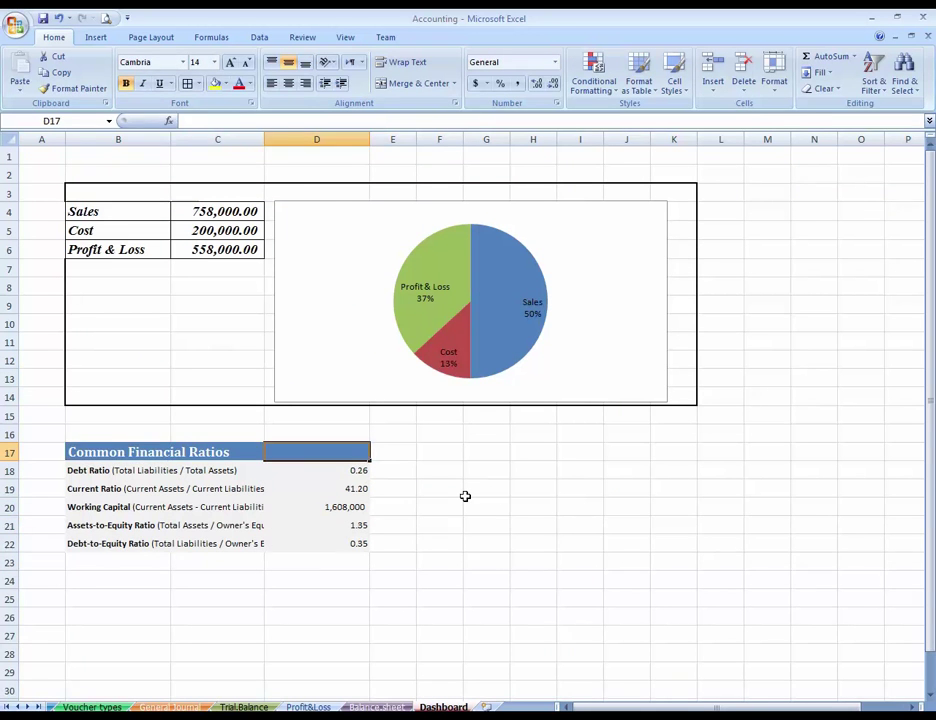
{"action": "key", "text": "Left"}
{"action": "key", "text": "Left"}
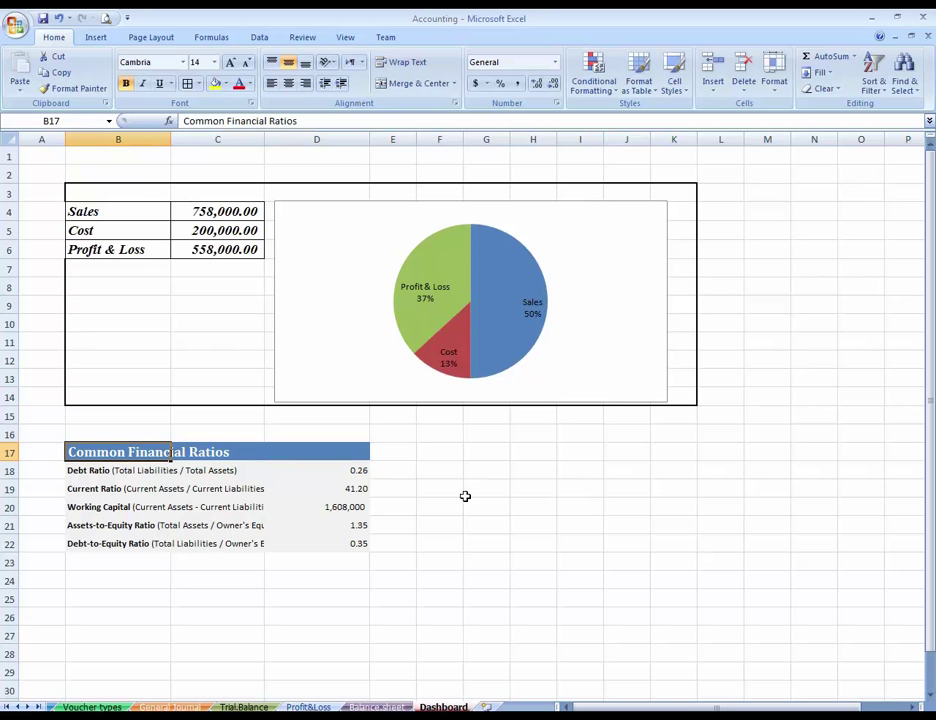
Step: Apply a thick box border around the whole dashboard range B2:K24
{"action": "left_click_drag", "start_coordinate": [86, 182], "coordinate": [685, 571]}
{"action": "left_click", "coordinate": [199, 83]}
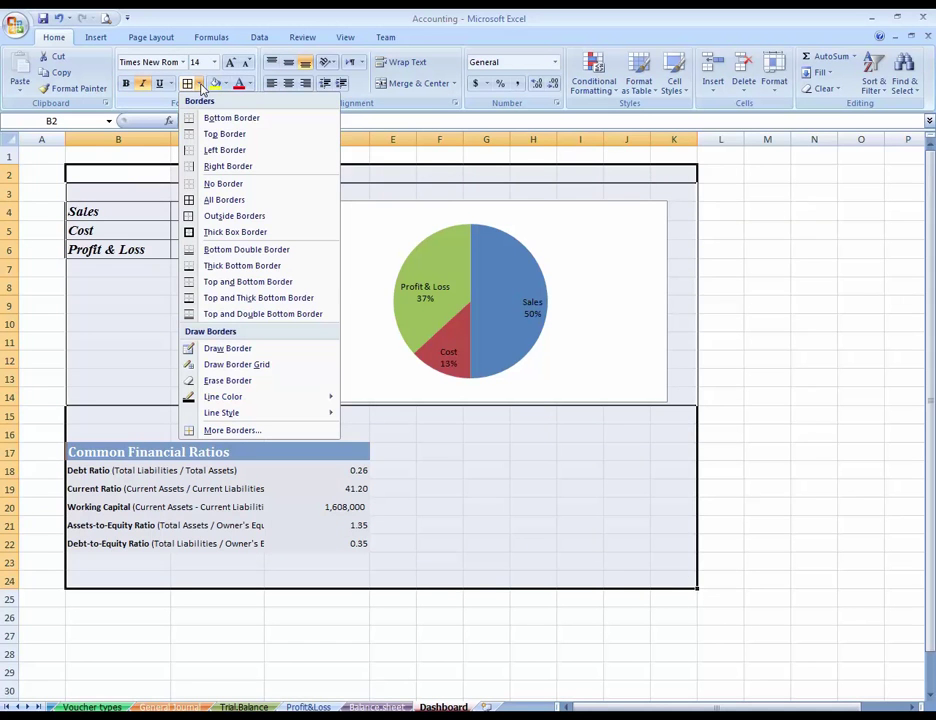
{"action": "left_click", "coordinate": [237, 233]}
{"action": "left_click", "coordinate": [752, 265]}
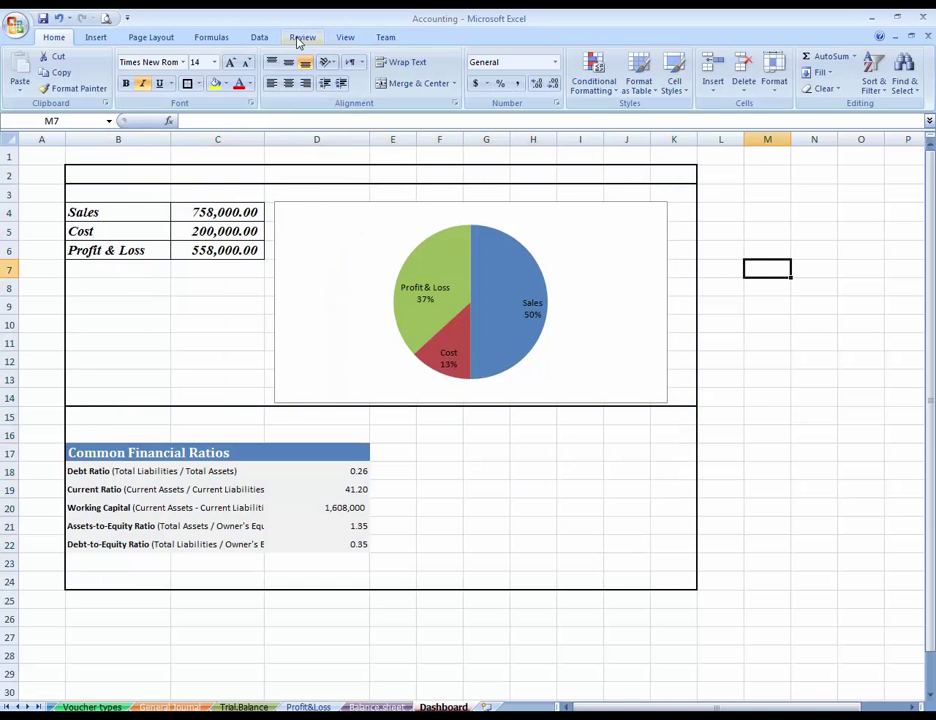
Step: Hide the gridlines on the Dashboard sheet
{"action": "left_click", "coordinate": [343, 38]}
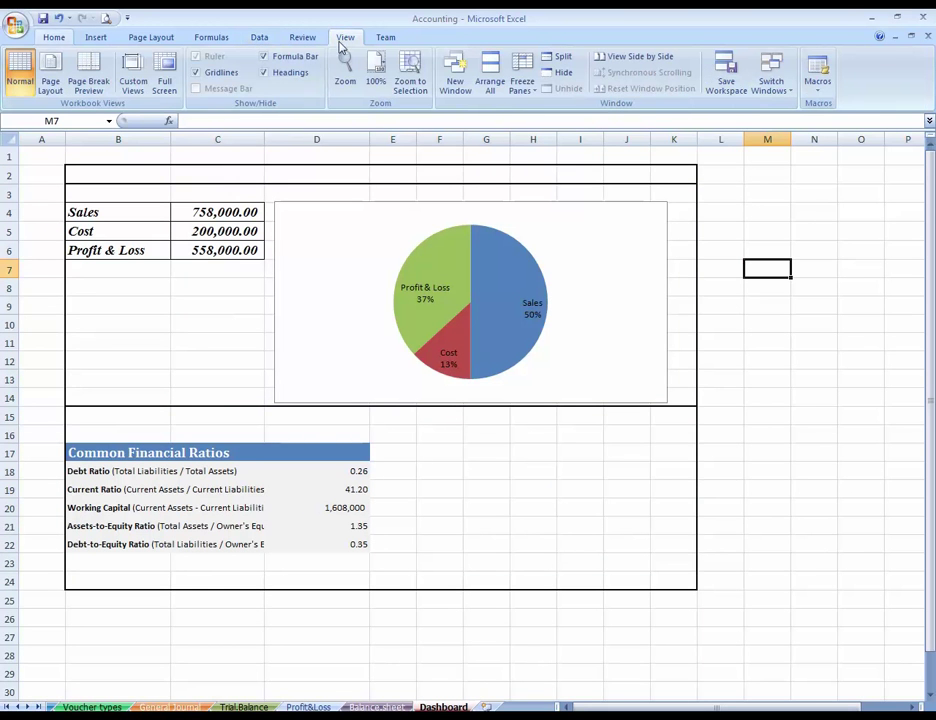
{"action": "left_click", "coordinate": [222, 75]}
{"action": "left_click", "coordinate": [727, 380]}
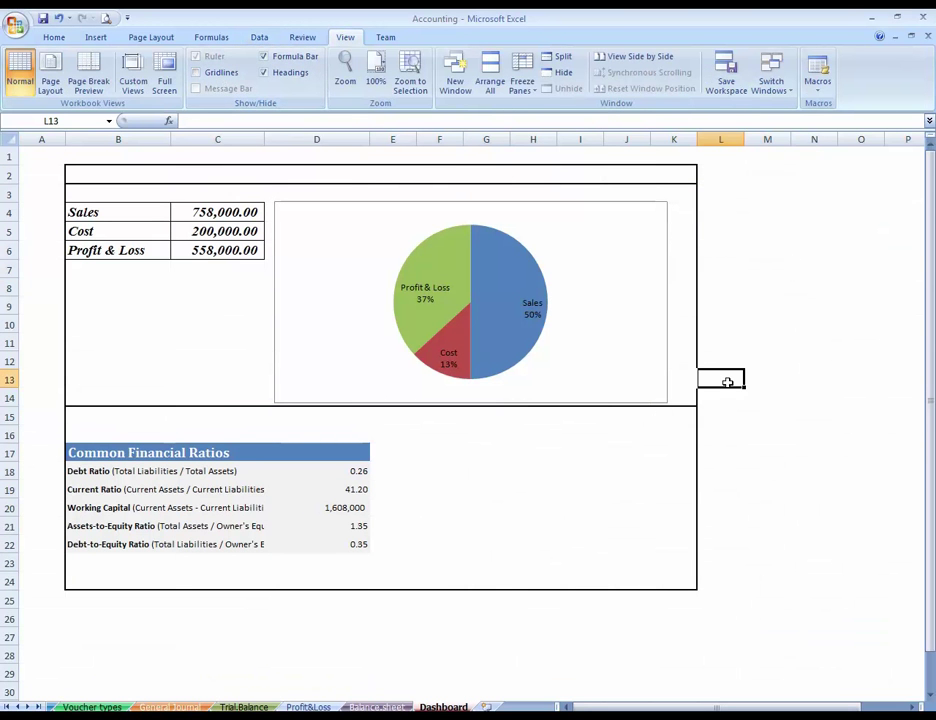
{"action": "left_click", "coordinate": [725, 468]}
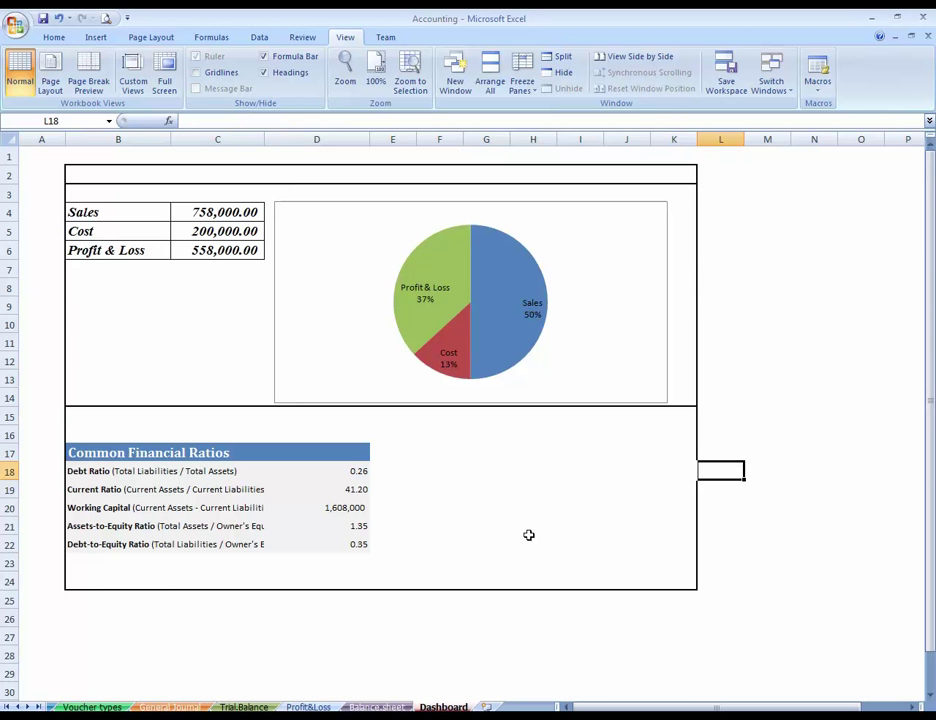
{"action": "left_click", "coordinate": [505, 619]}
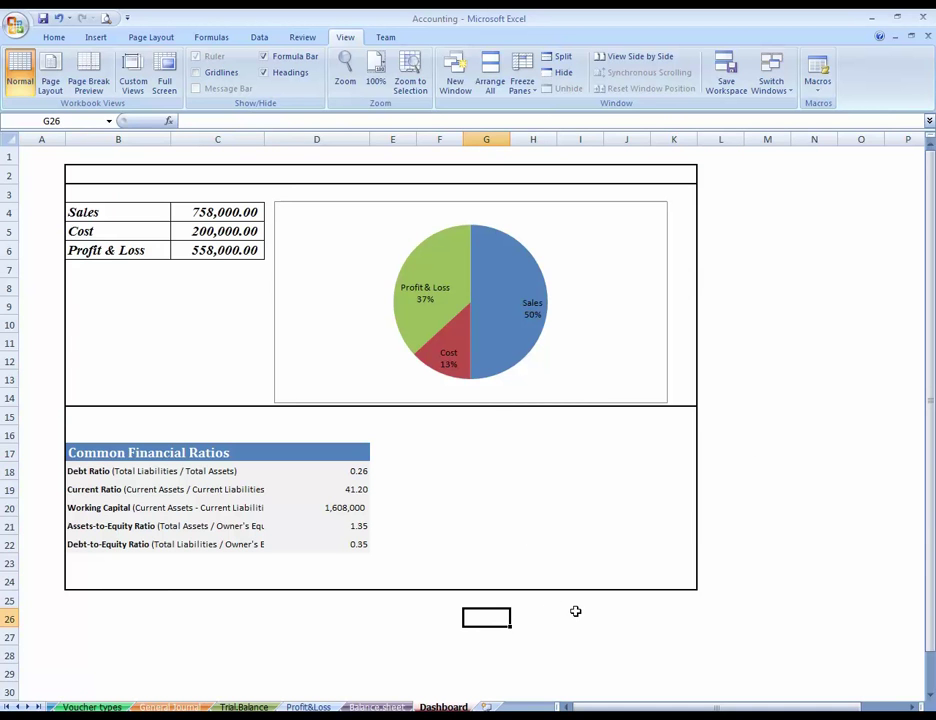